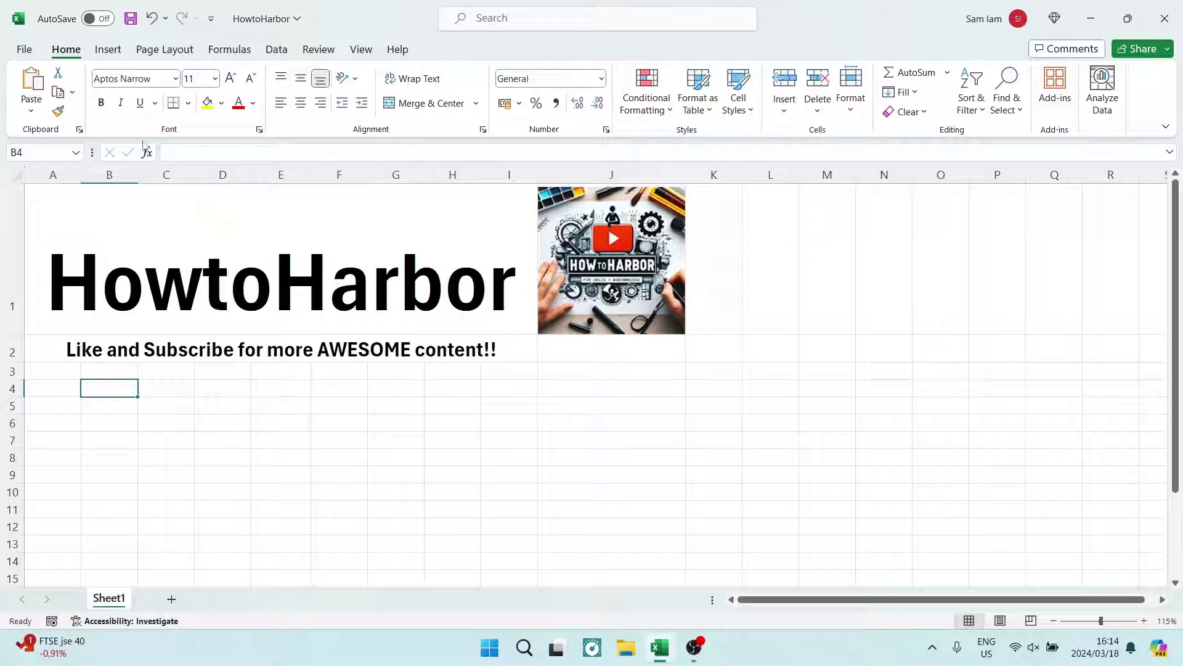
Insert the stock photo of hands playing piano into cell B4 as an in-cell picture
left_click(105, 51)
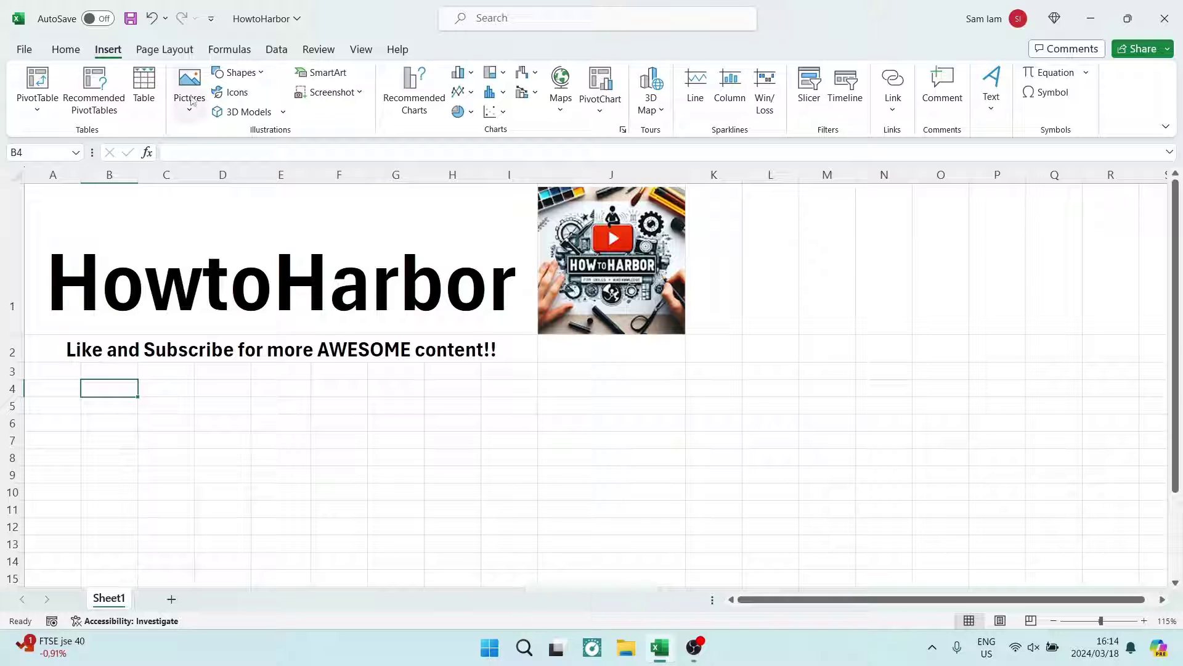
left_click(192, 109)
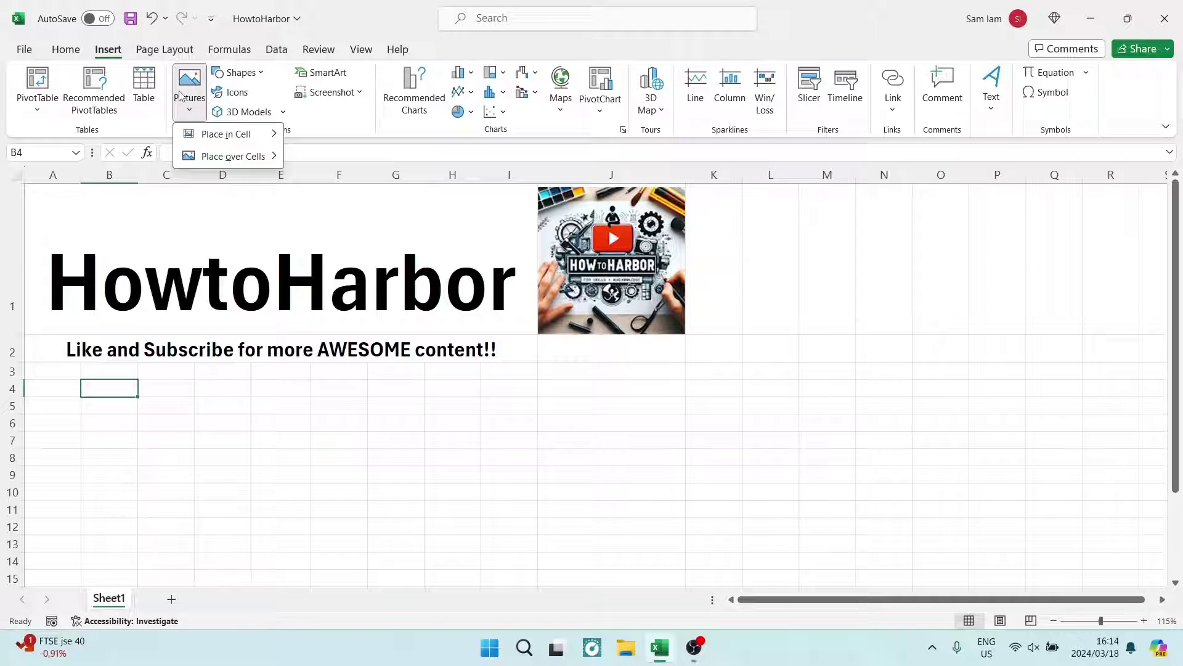
mouse_move(226, 134)
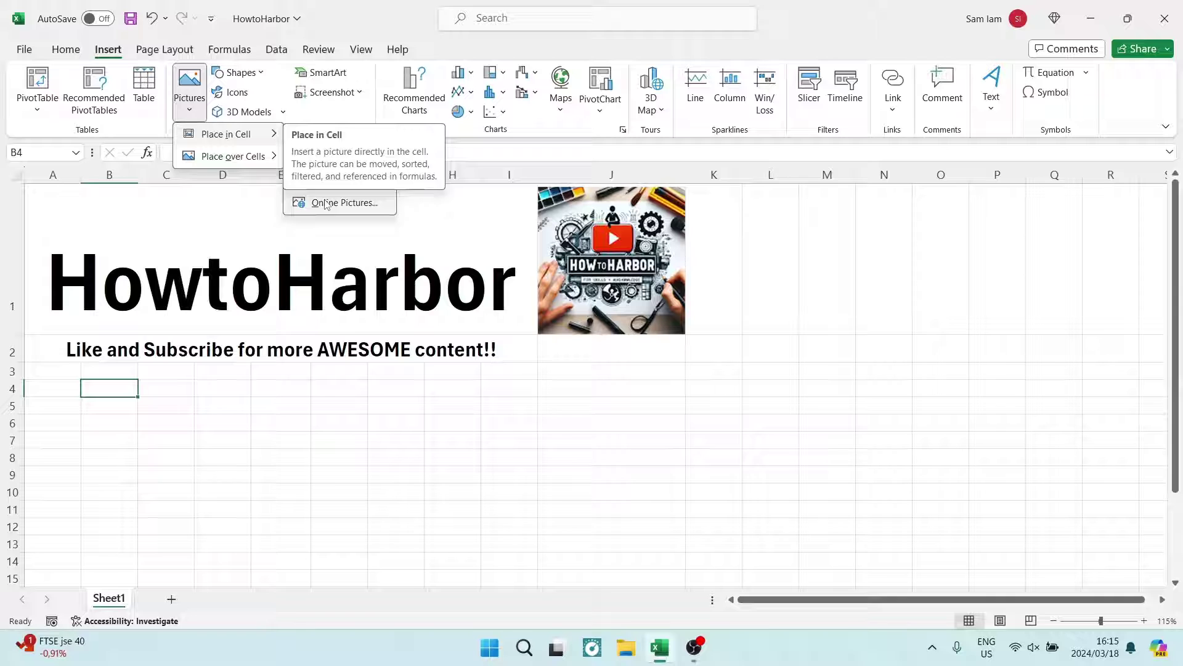
left_click(337, 180)
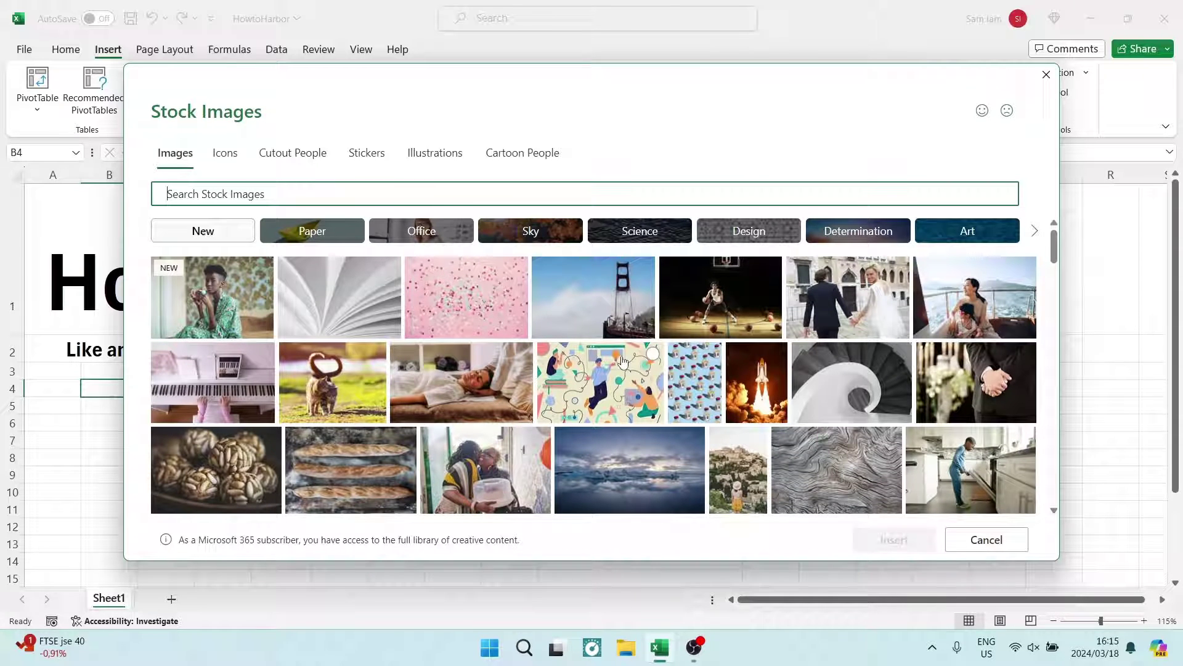
scroll(622, 373, "down", 2)
scroll(623, 372, "down", 3)
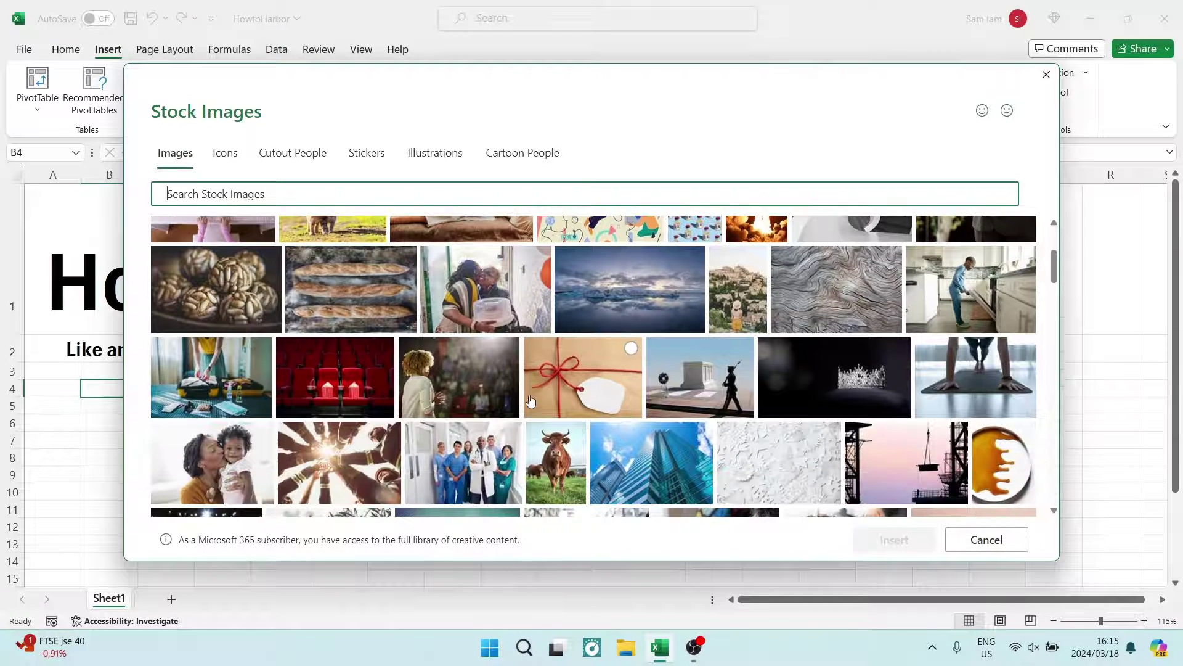
scroll(623, 372, "up", 3)
left_click(212, 345)
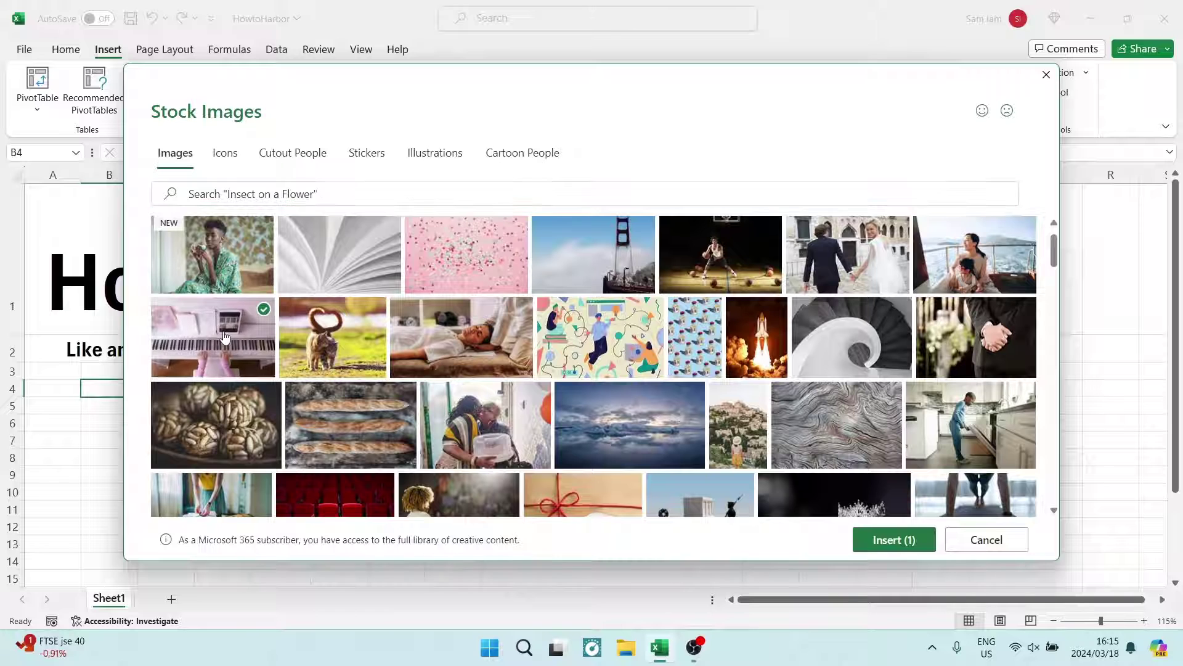
left_click(887, 540)
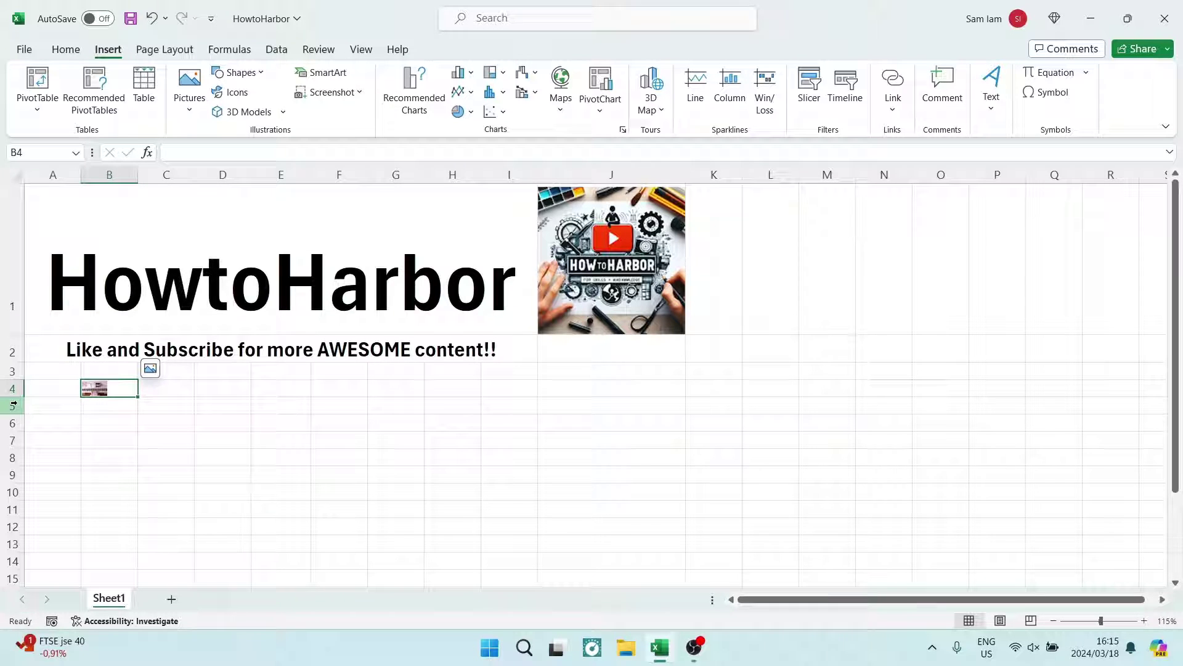
Enlarge row 4 and widen column B to grow the in-cell photo, then shorten row 4 again
left_click_drag(12, 397, 10, 456)
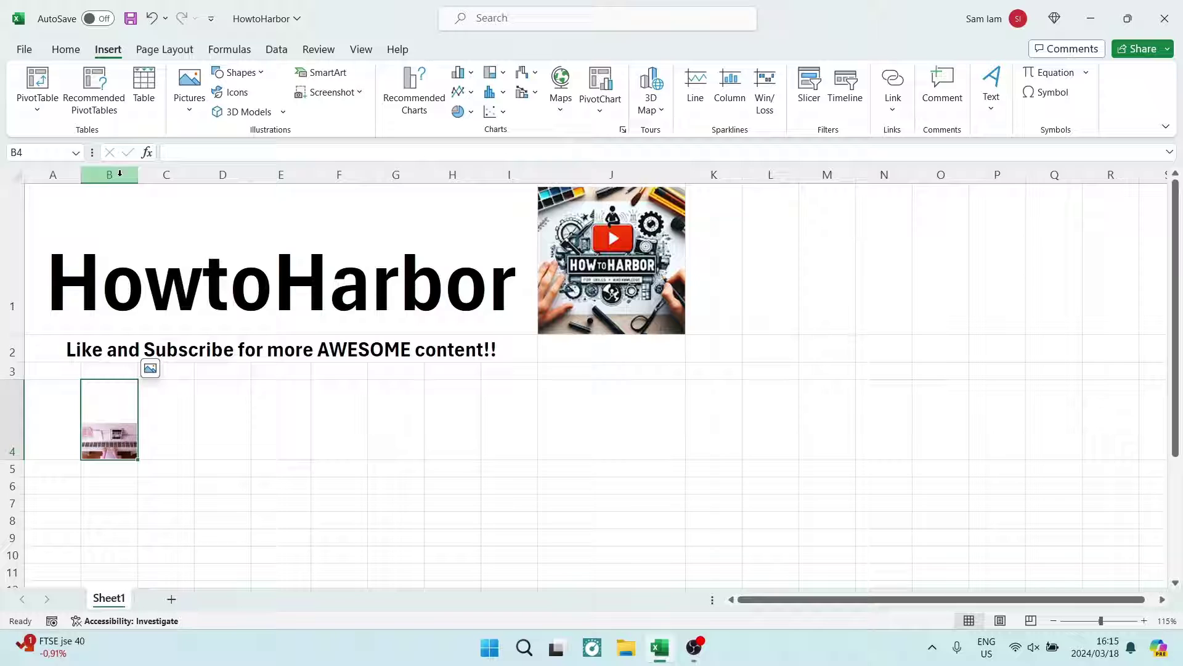
left_click_drag(138, 173, 168, 173)
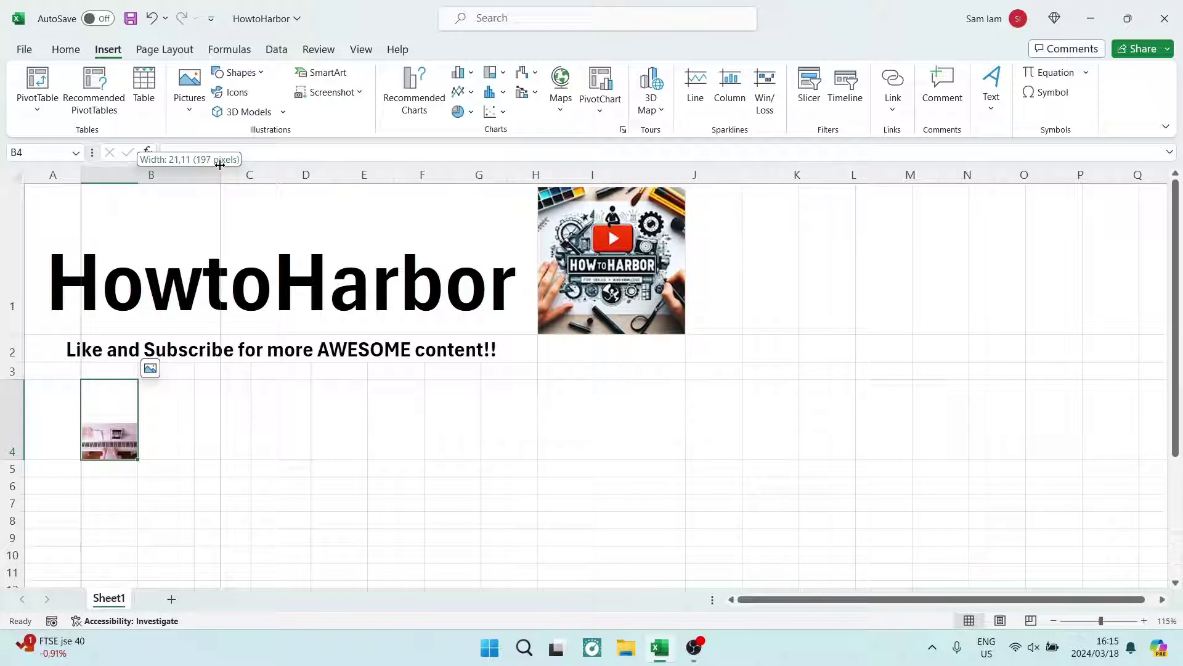
left_click_drag(168, 173, 244, 175)
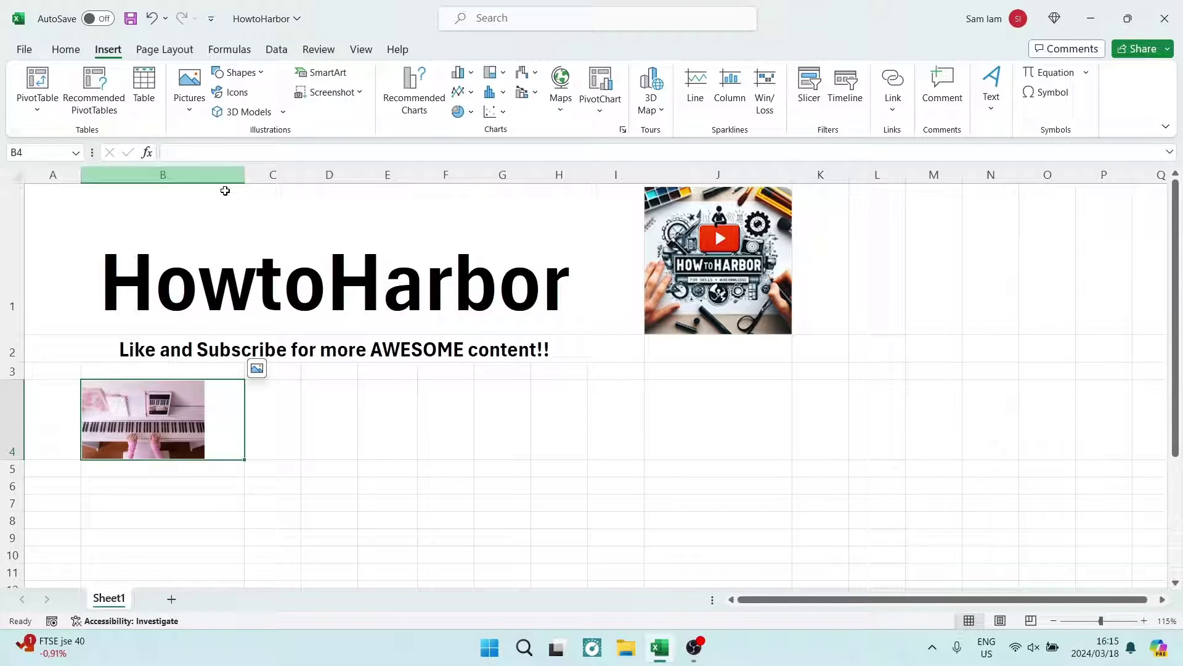
left_click_drag(16, 459, 17, 489)
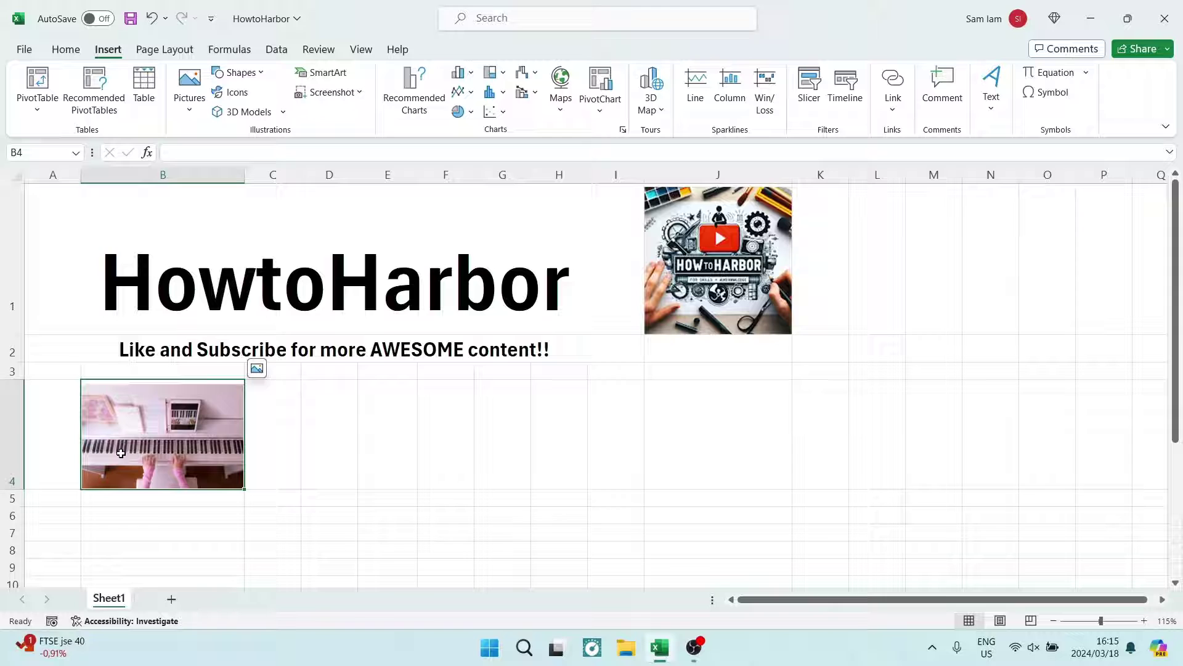
left_click_drag(10, 490, 10, 487)
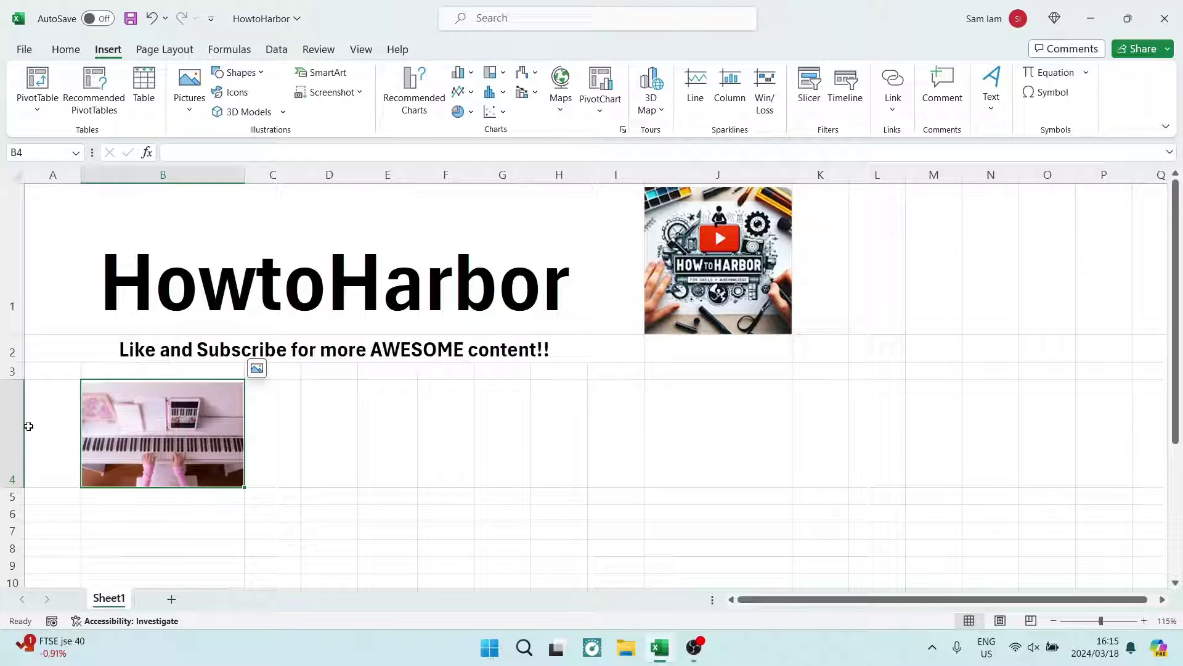
left_click_drag(10, 487, 8, 463)
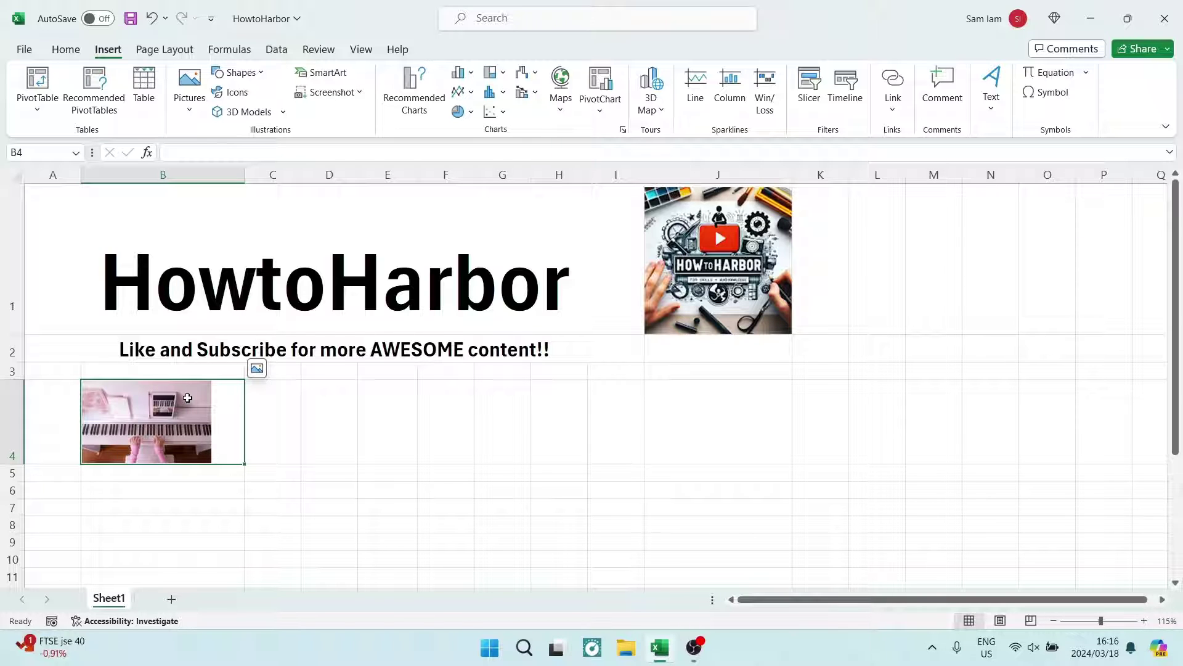
Delete the in-cell picture and undo the row and column size changes
key("Delete")
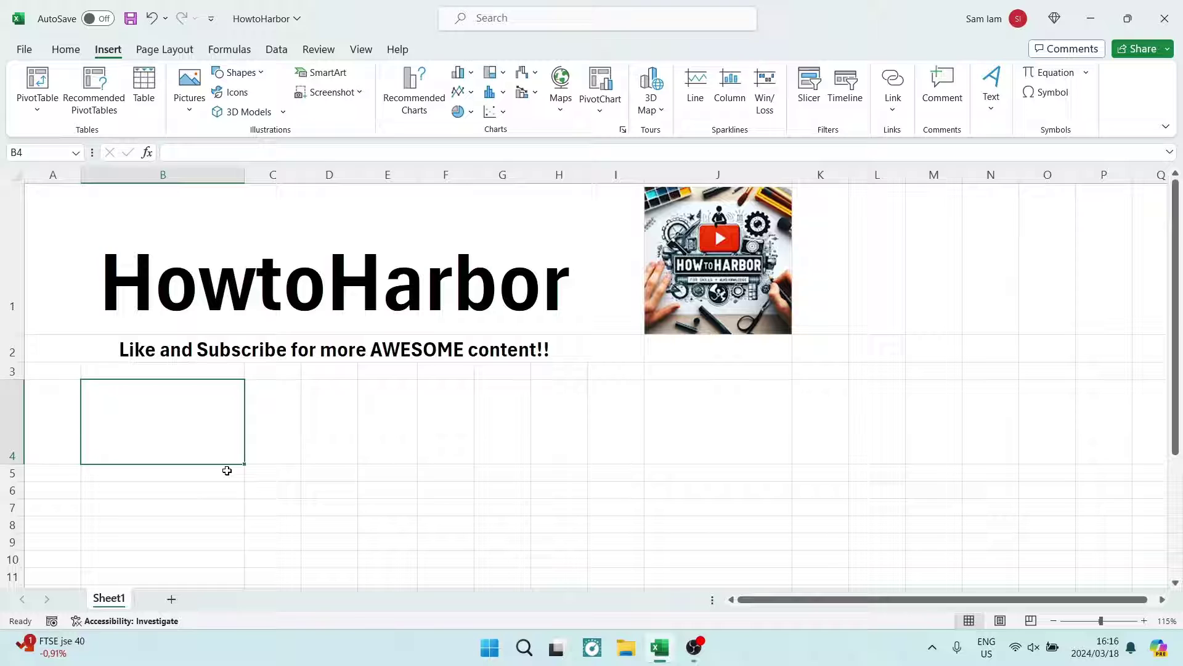
key("ctrl+z")
key("ctrl+z")
key("ctrl+z")
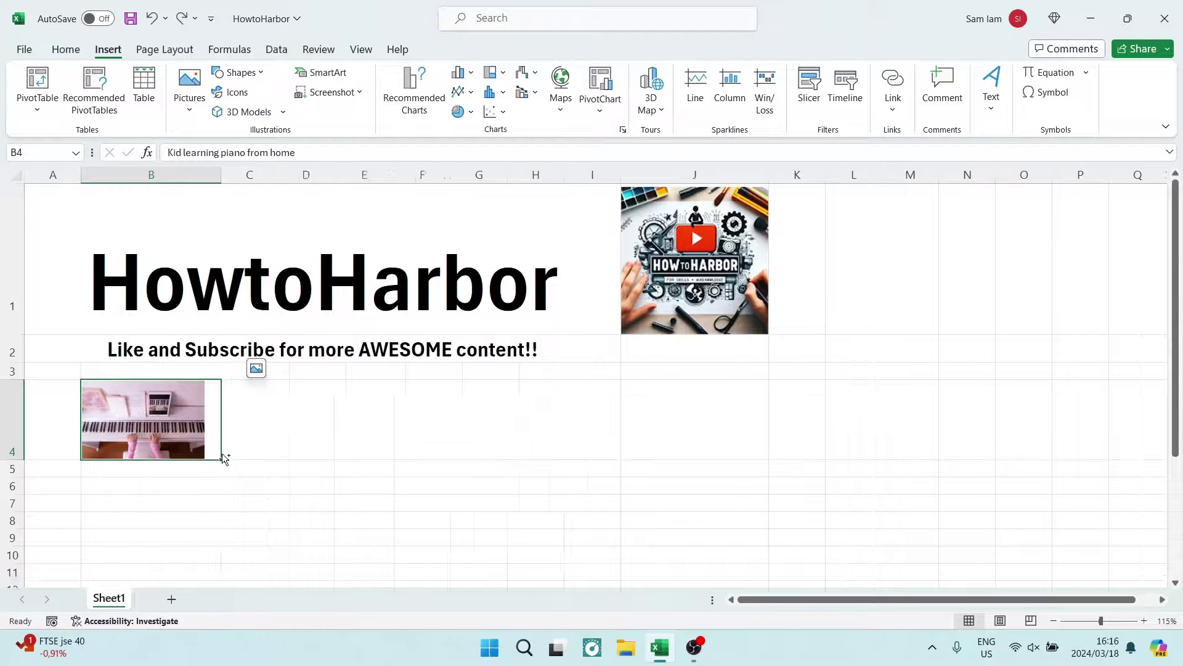
key("ctrl+z")
key("ctrl+z")
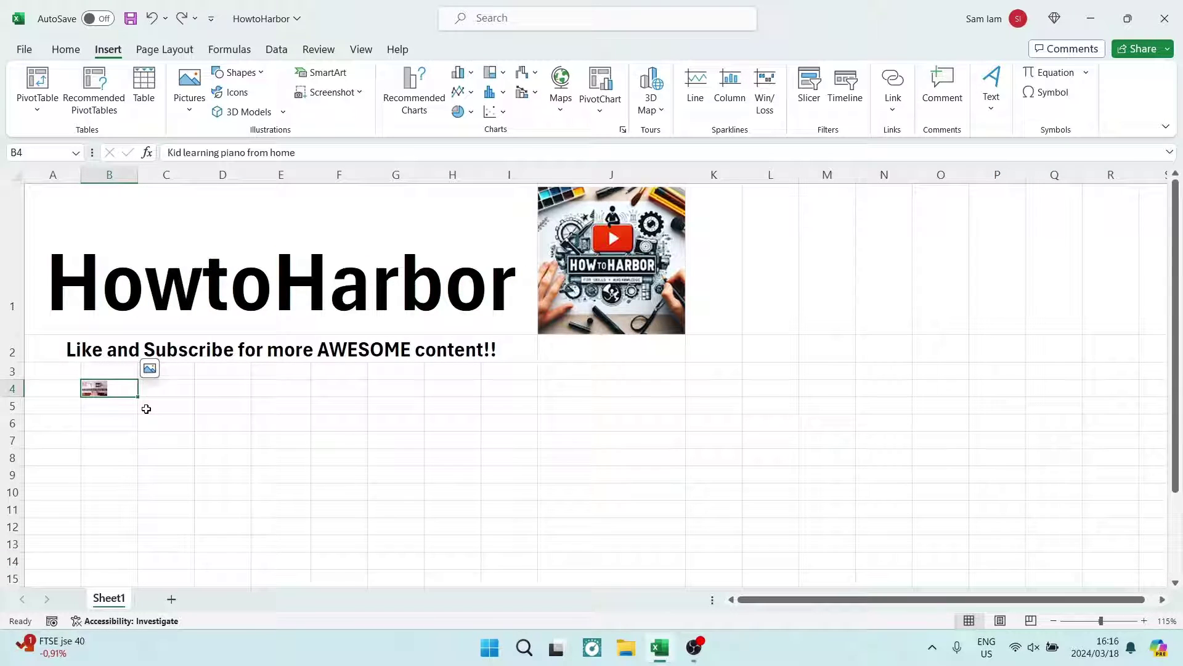
key("ctrl+z")
Insert the piano stock photo as a floating picture placed over cells
left_click(193, 80)
mouse_move(231, 157)
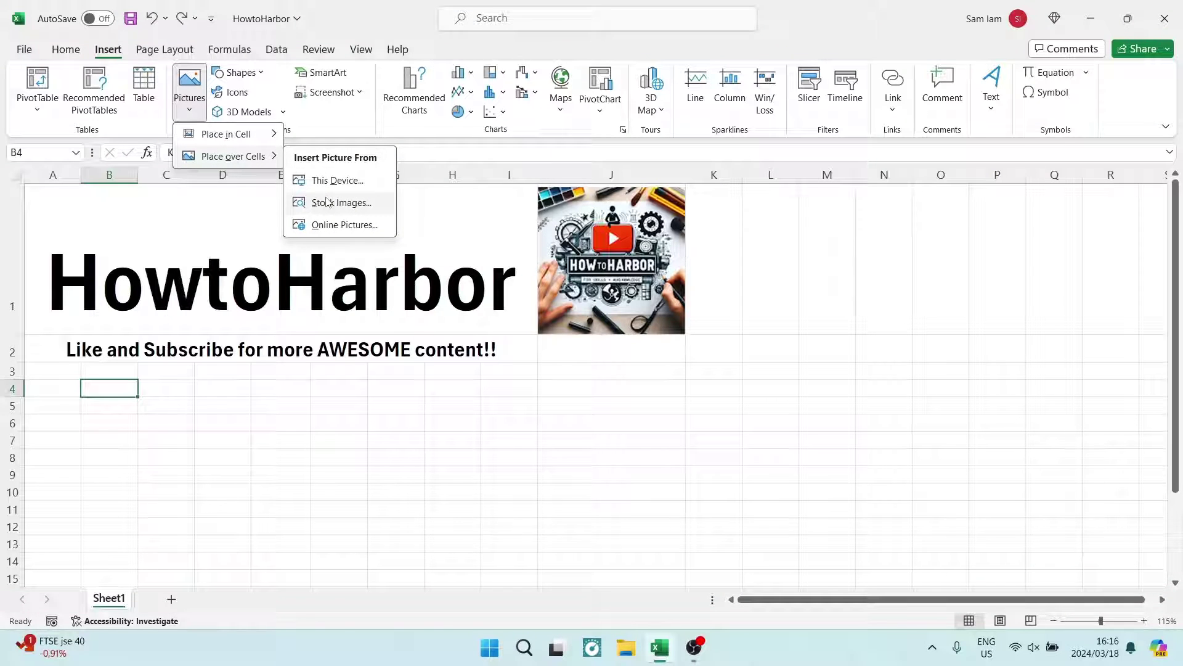
left_click(336, 202)
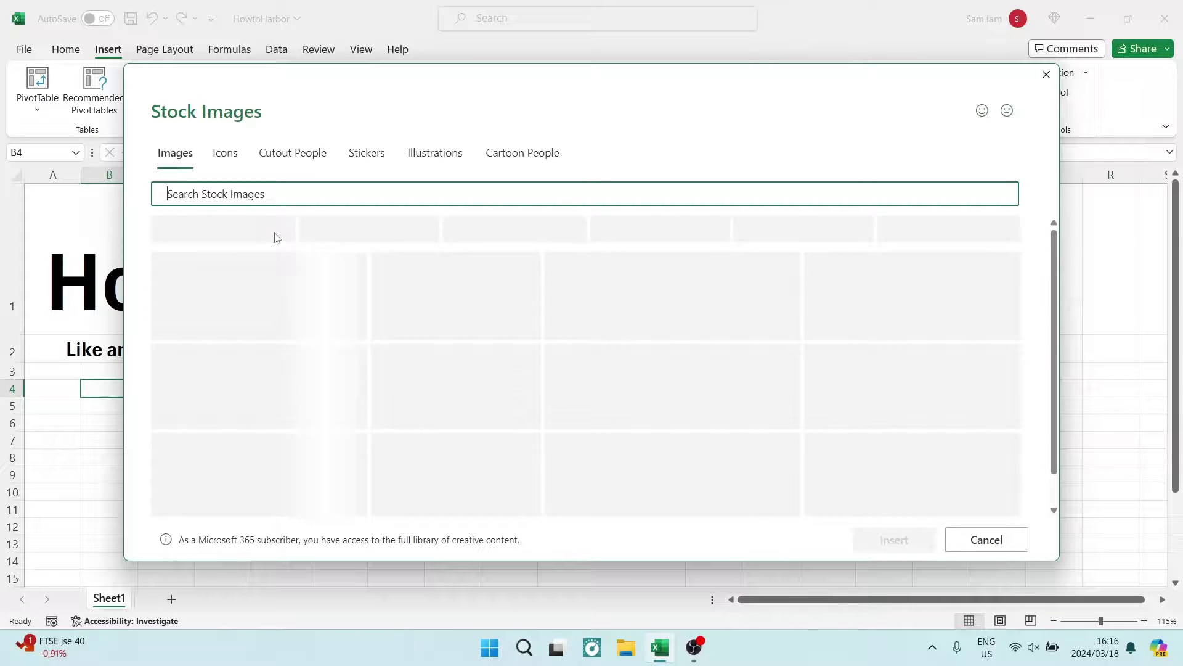
left_click(210, 407)
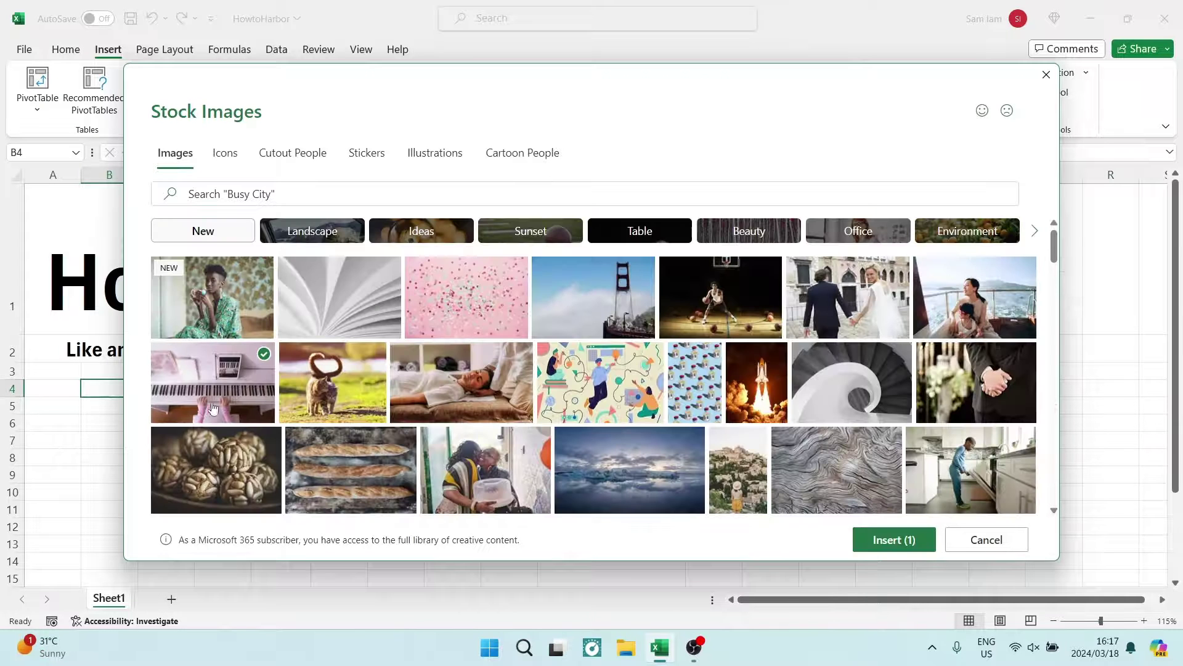
left_click(894, 539)
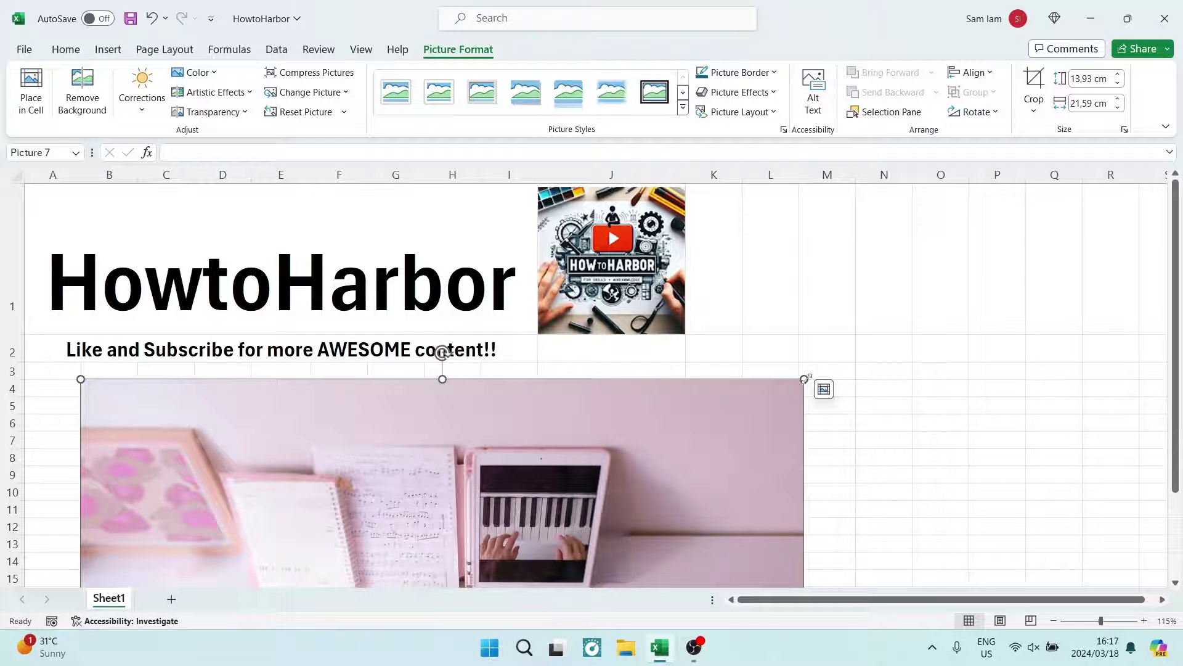
Shrink the floating piano photo and move it to sit just below cell B4
left_click_drag(805, 379, 613, 502)
left_click_drag(410, 545, 463, 326)
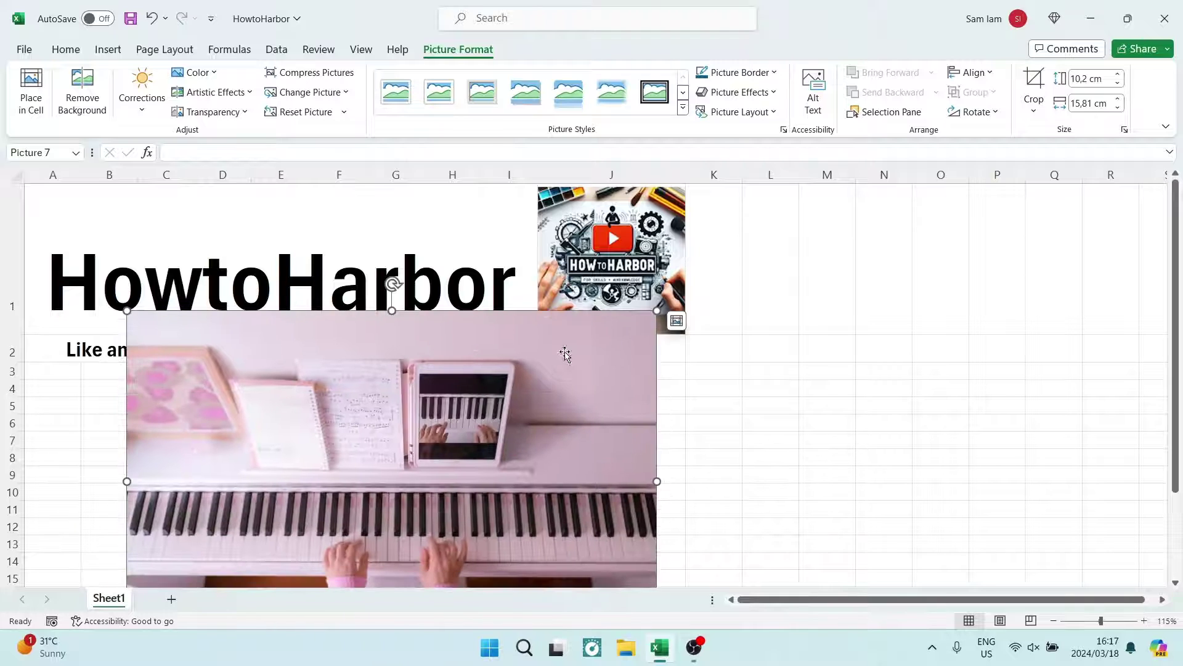
mouse_move(655, 311)
left_mouse_down()
mouse_move(422, 461)
mouse_move(528, 322)
mouse_move(398, 399)
mouse_move(405, 405)
left_mouse_up()
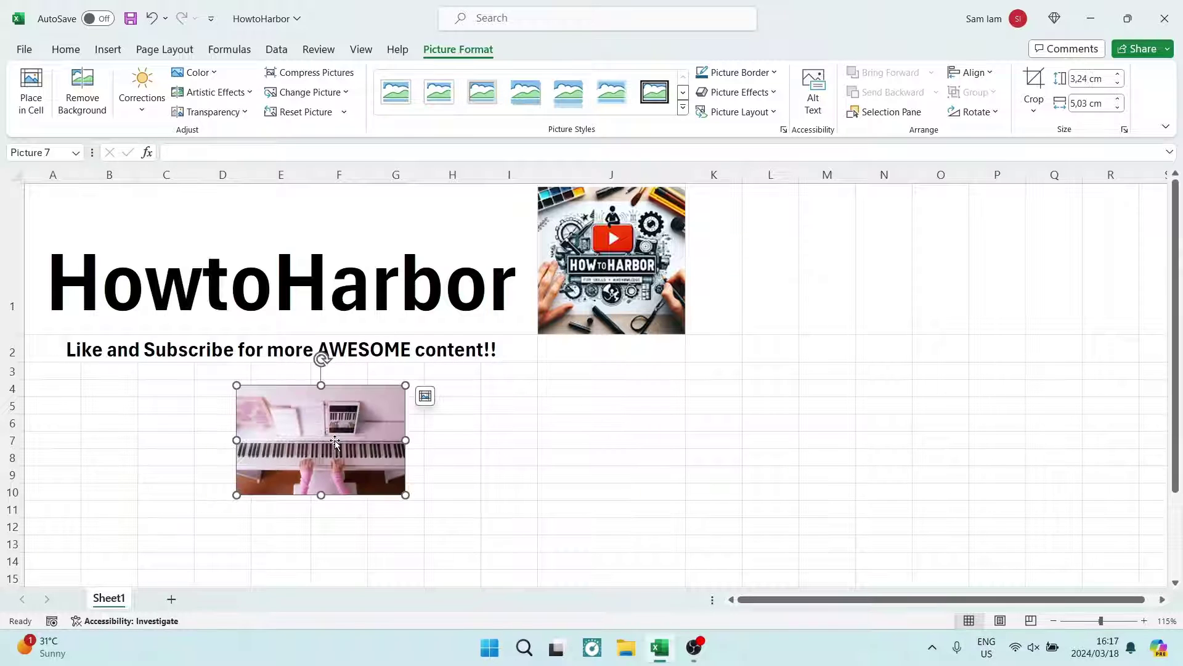
left_click_drag(329, 436, 243, 459)
left_click(104, 388)
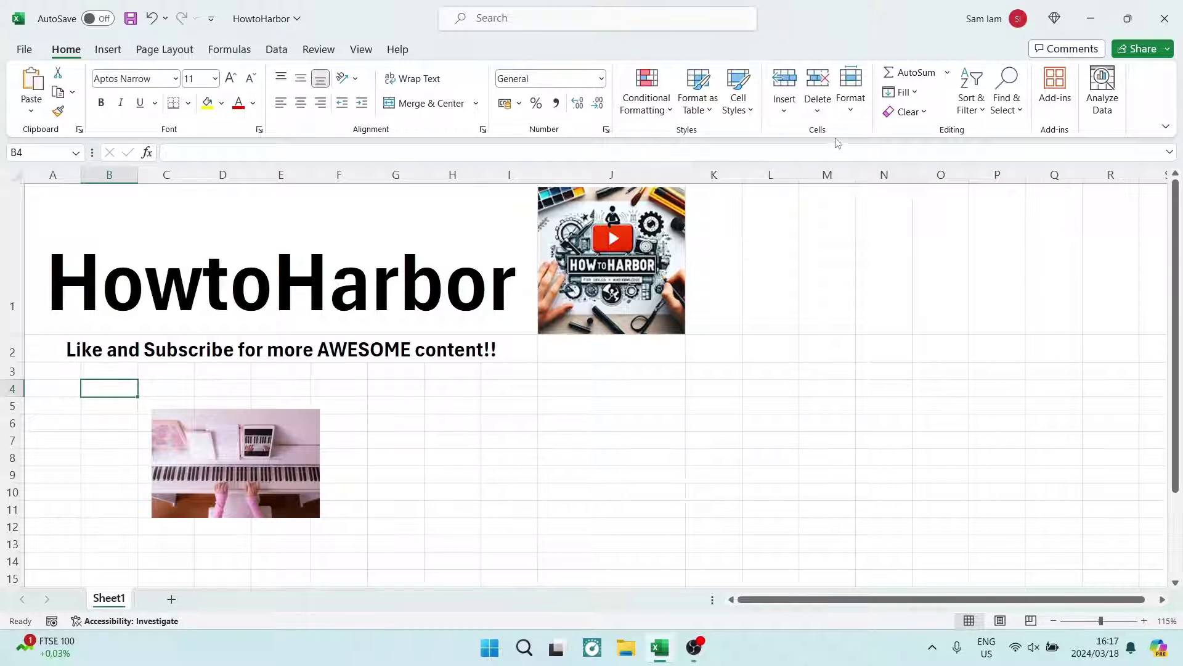
Set row 4's height to 60
left_click(855, 111)
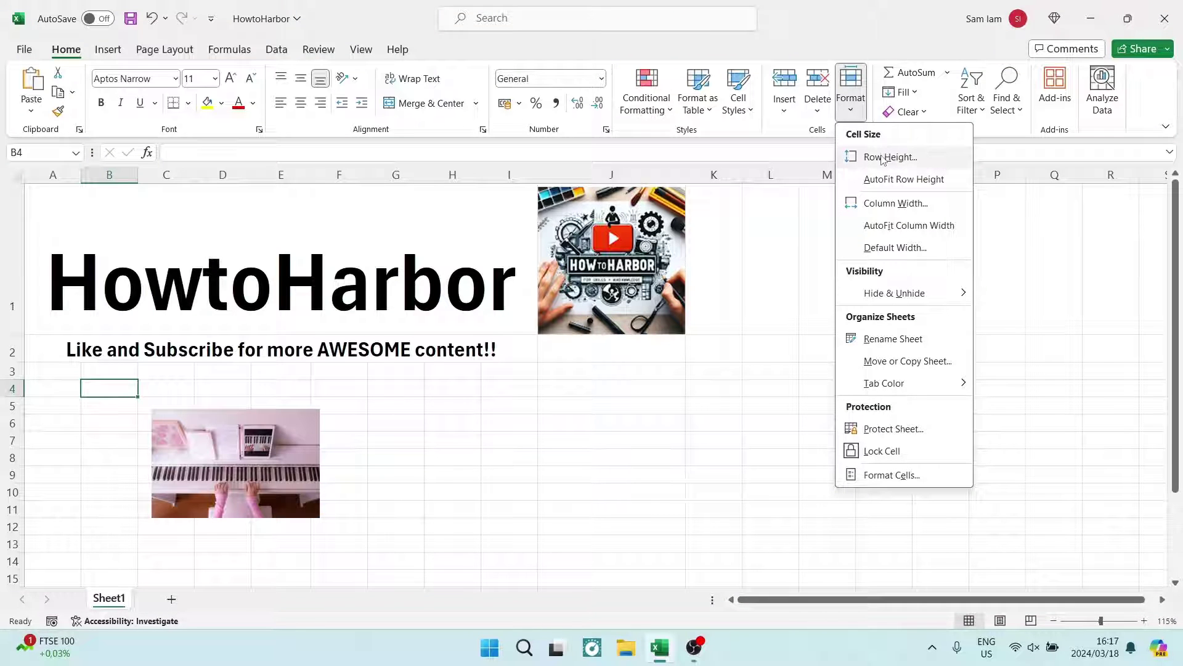
left_click(890, 158)
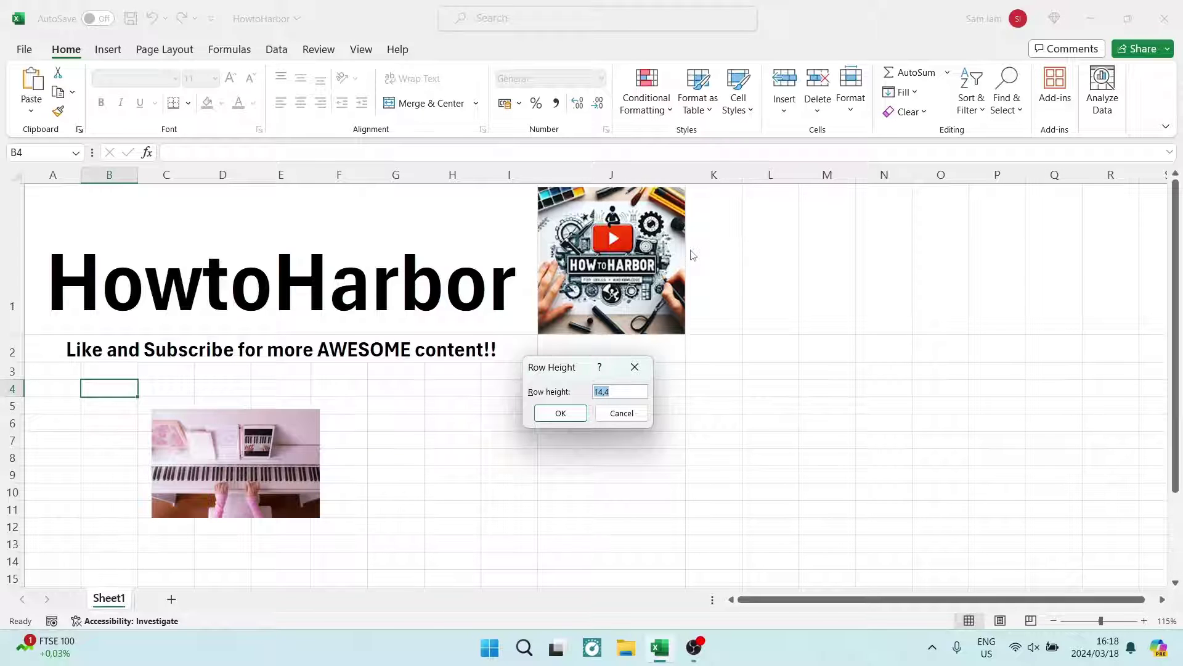
type("60")
key("Return")
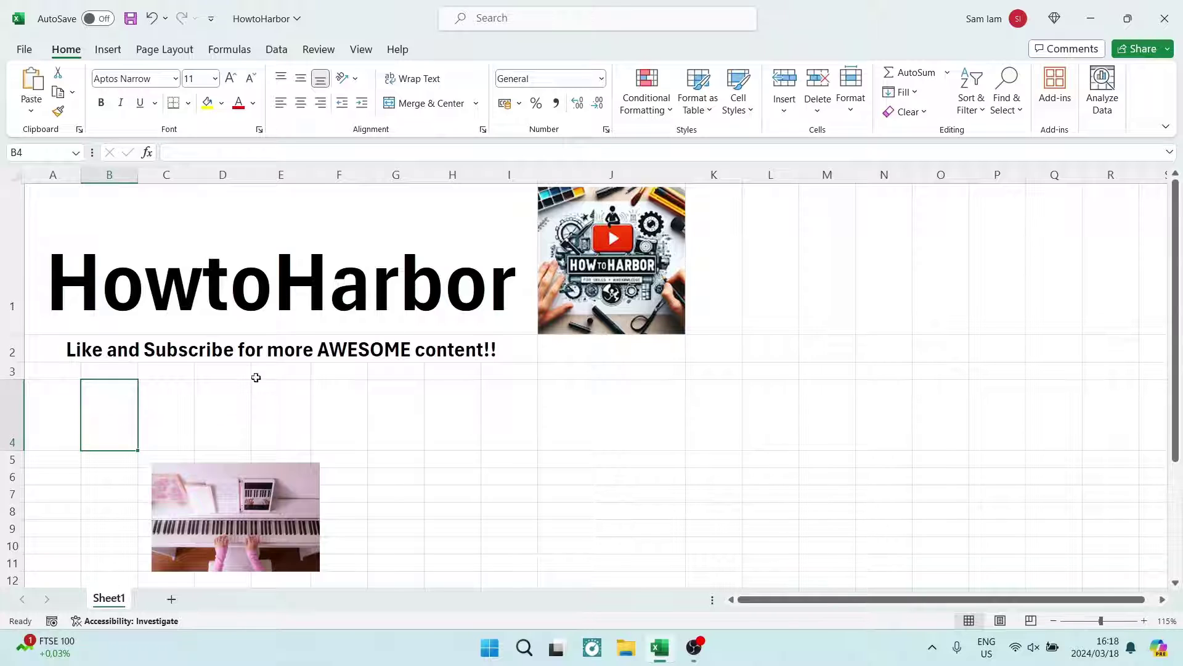
Set column B's width to 34
left_click(850, 92)
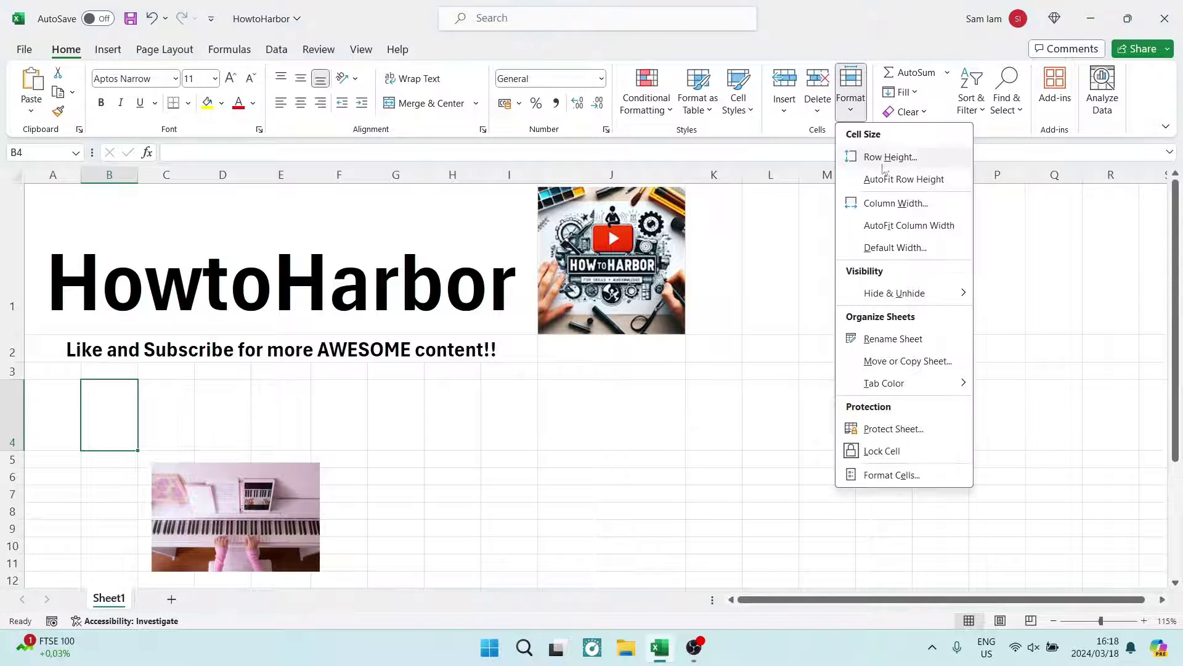
left_click(894, 203)
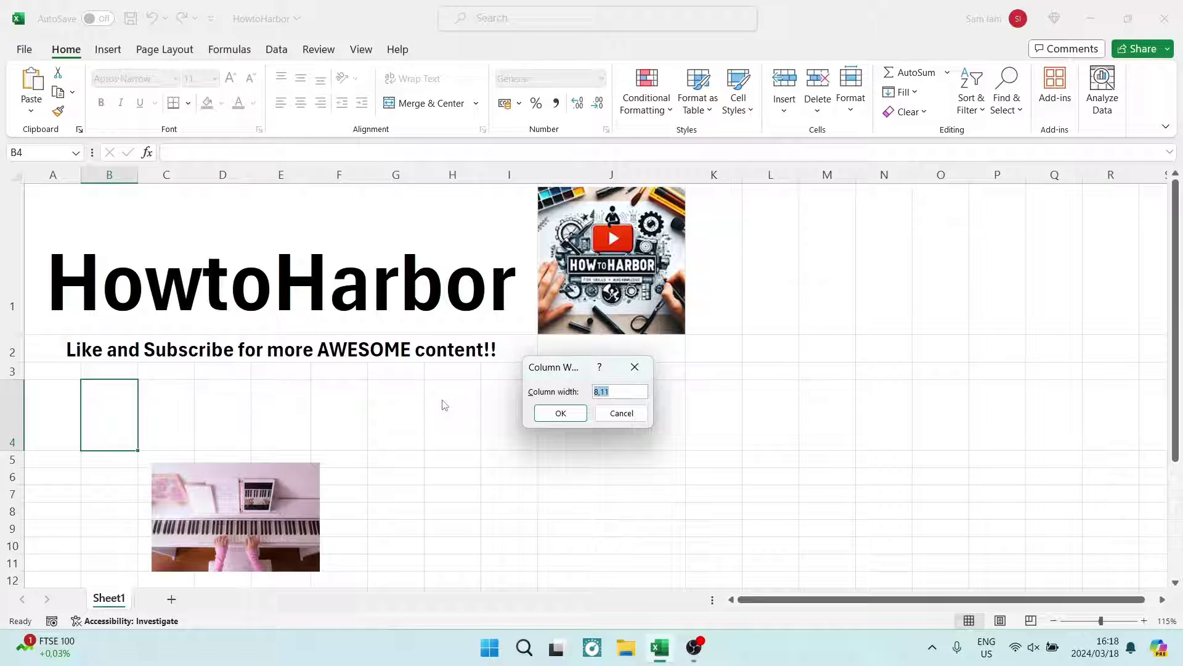
type("34")
key("Return")
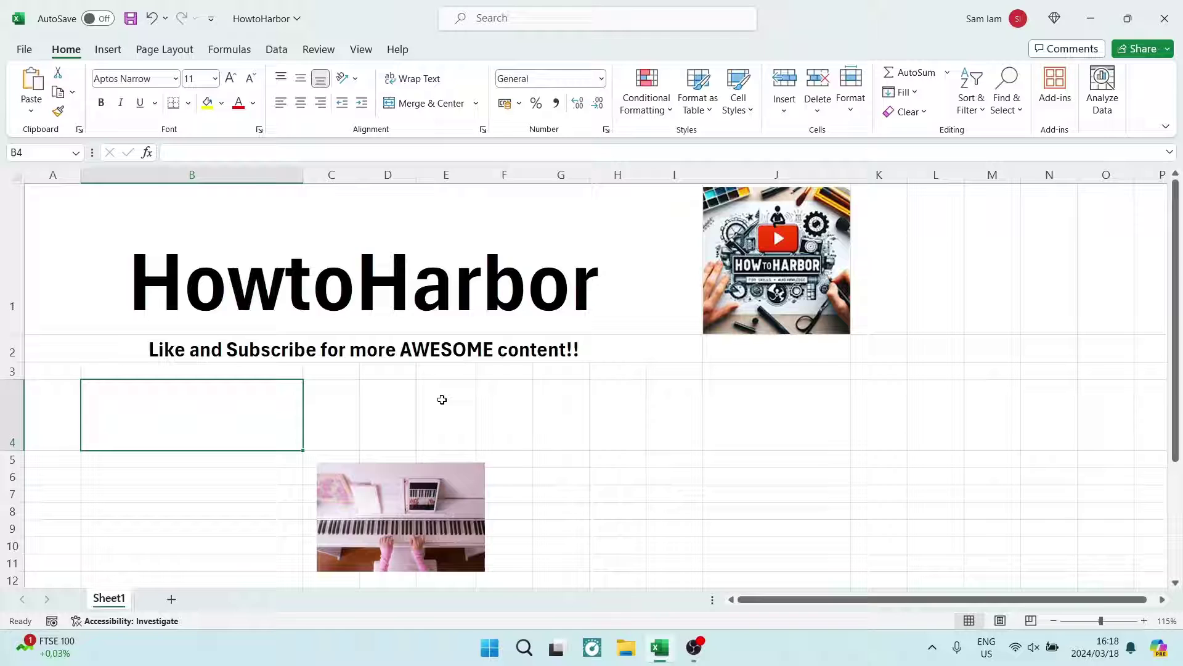
Move the piano picture up onto cell B4
left_click(397, 529)
left_click_drag(421, 542, 189, 461)
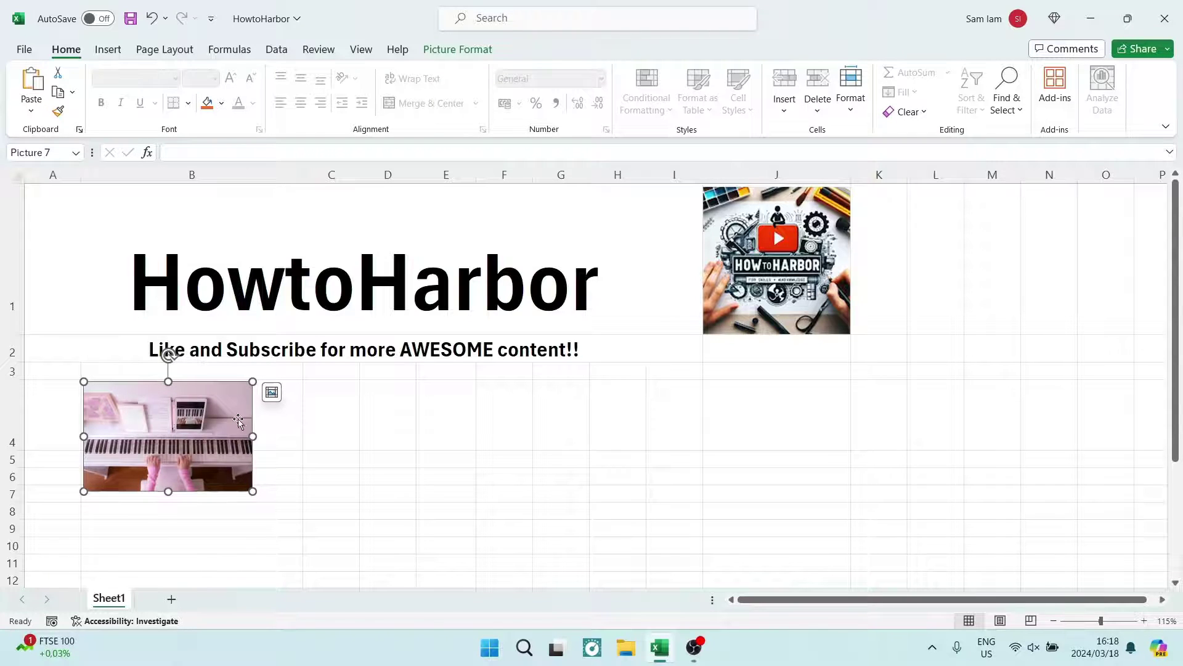
left_click(275, 420)
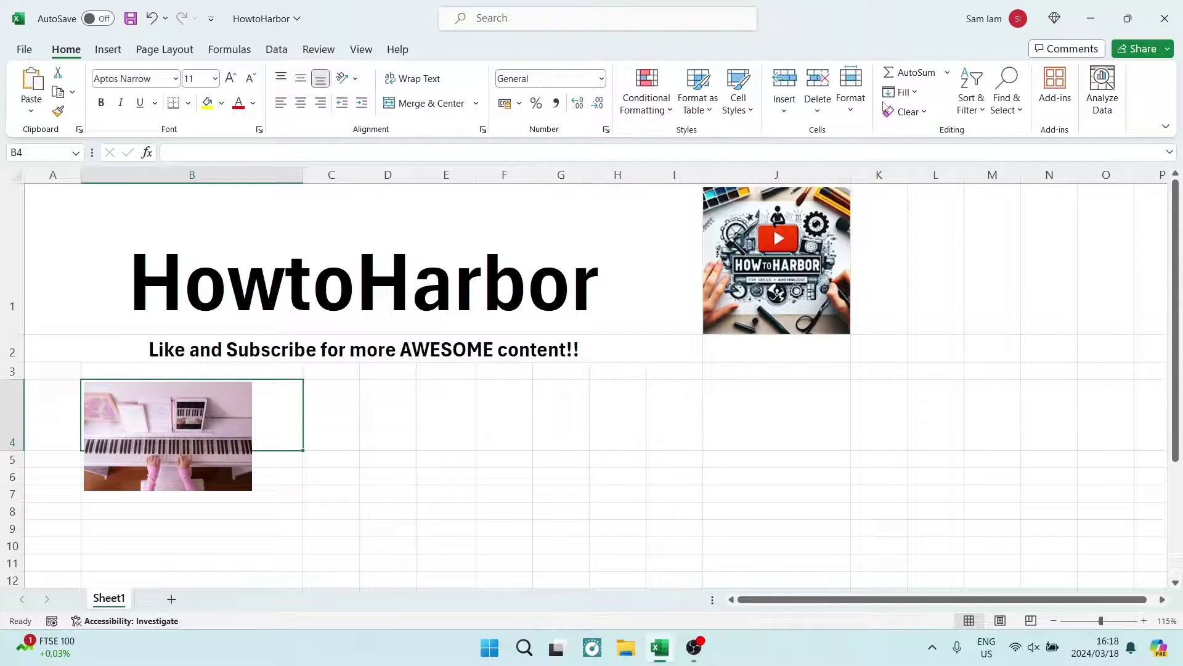
Increase row 4's height to 80
left_click(850, 92)
left_click(869, 156)
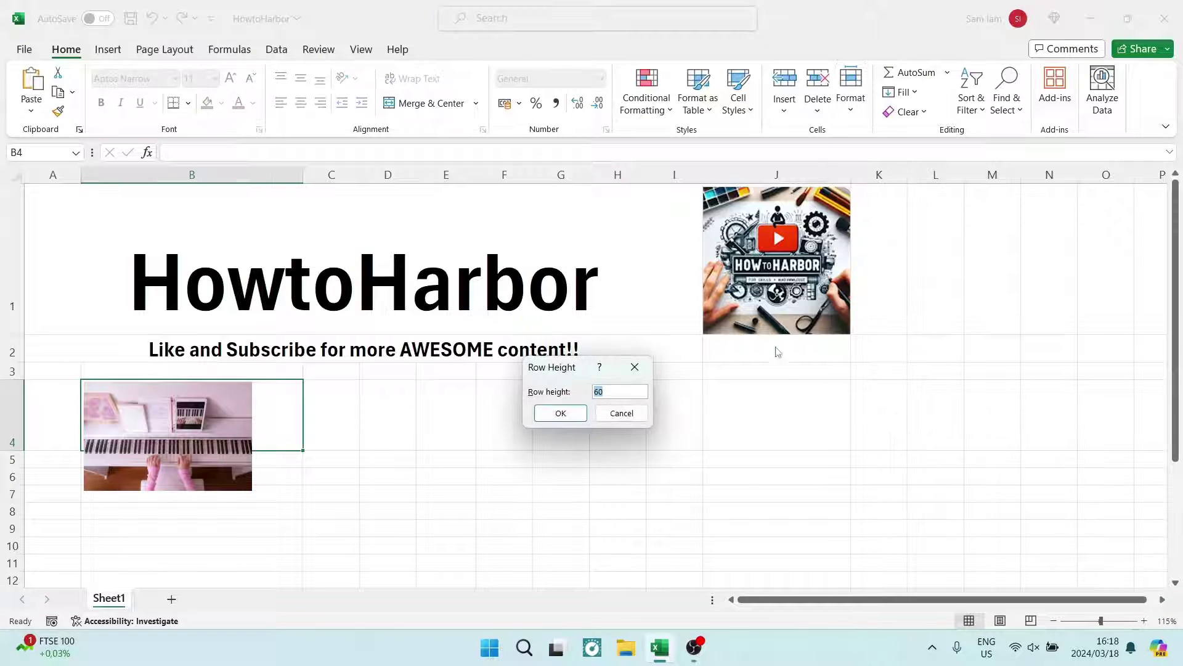
type("8")
left_click(560, 413)
Shrink the piano picture so it fits within row 4
left_click(167, 464)
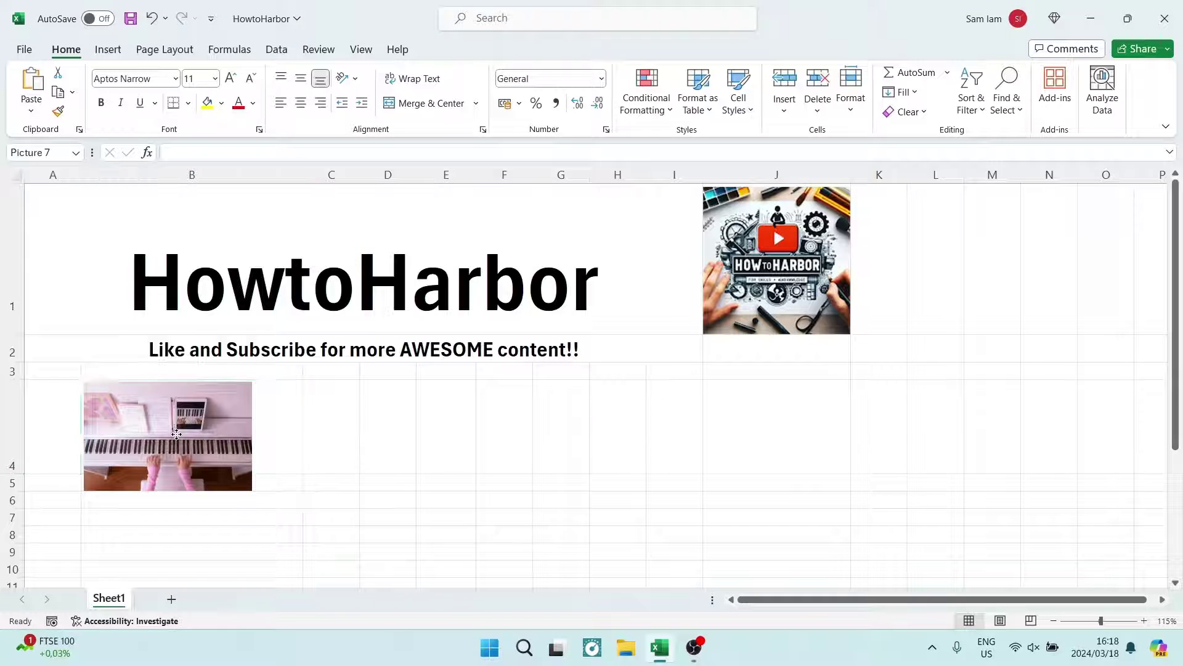
left_click_drag(253, 491, 222, 471)
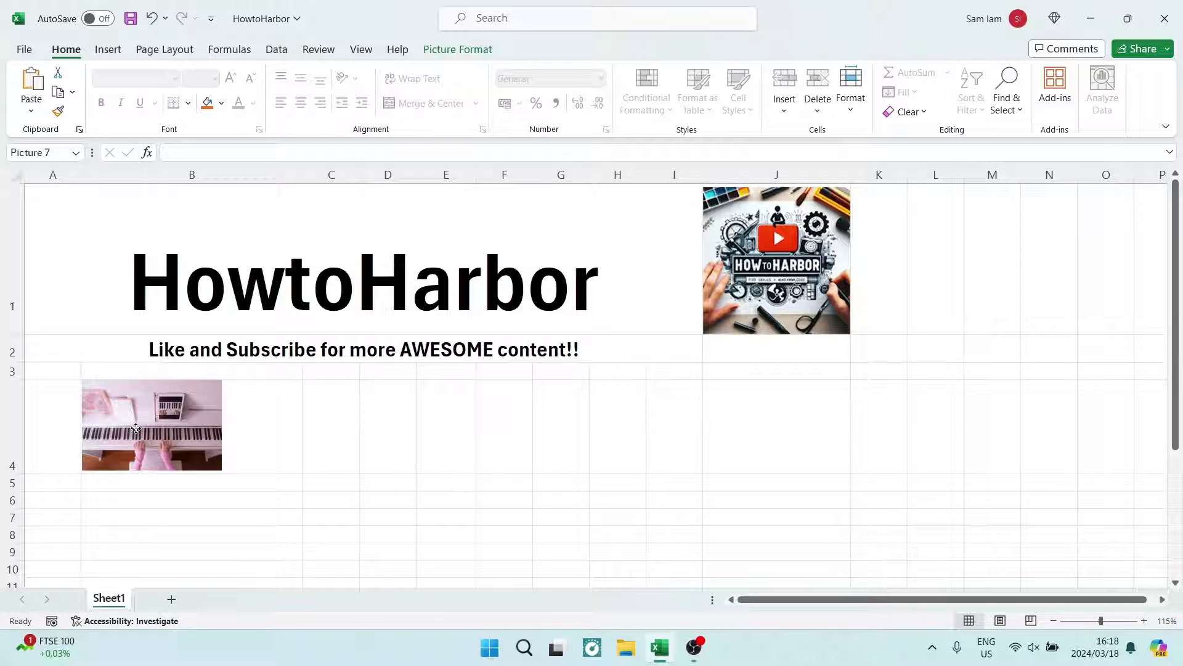
left_click(136, 428)
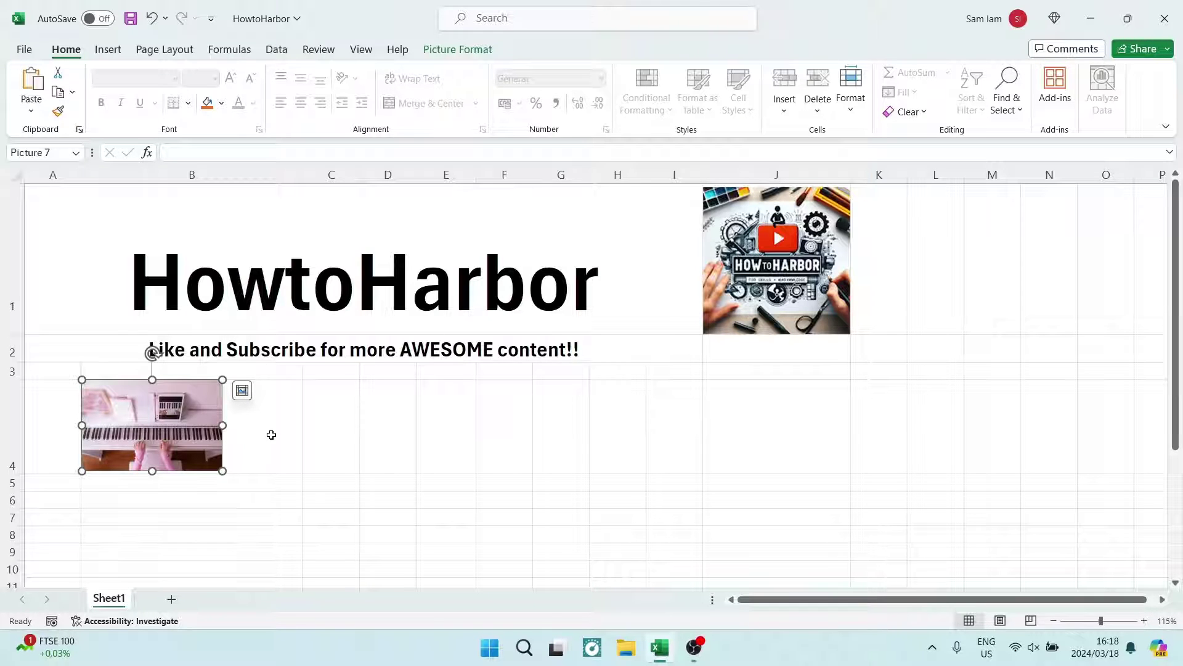
Set the piano picture's properties to Move and size with cells in Size and Properties
right_click(120, 424)
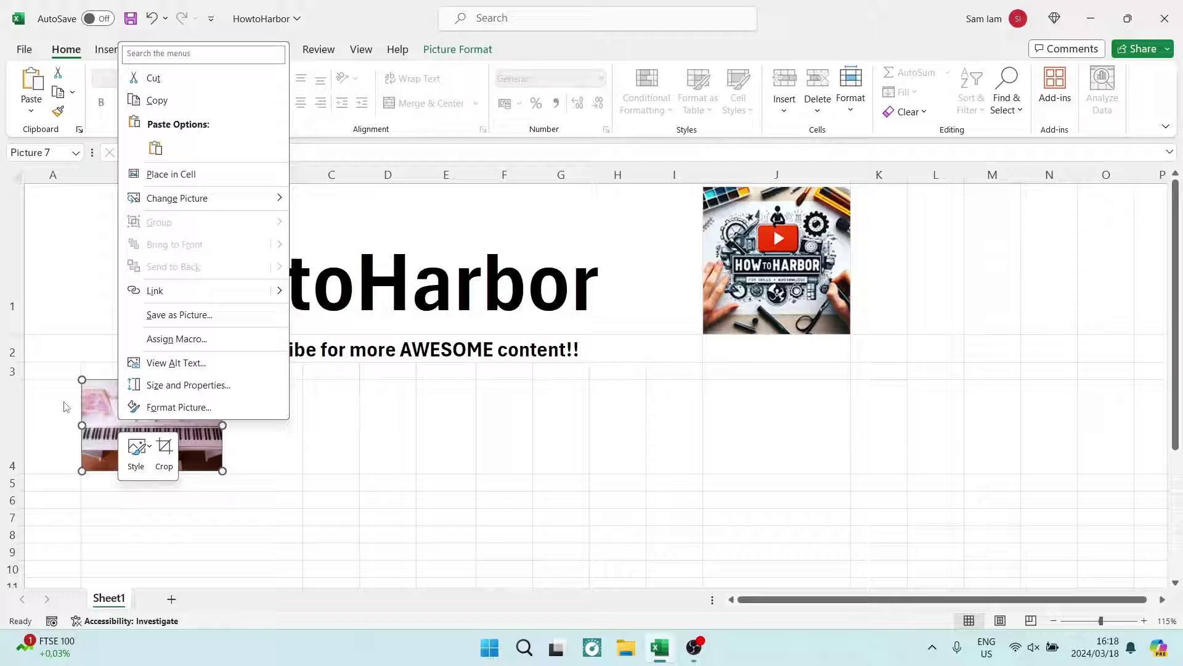
left_click(173, 387)
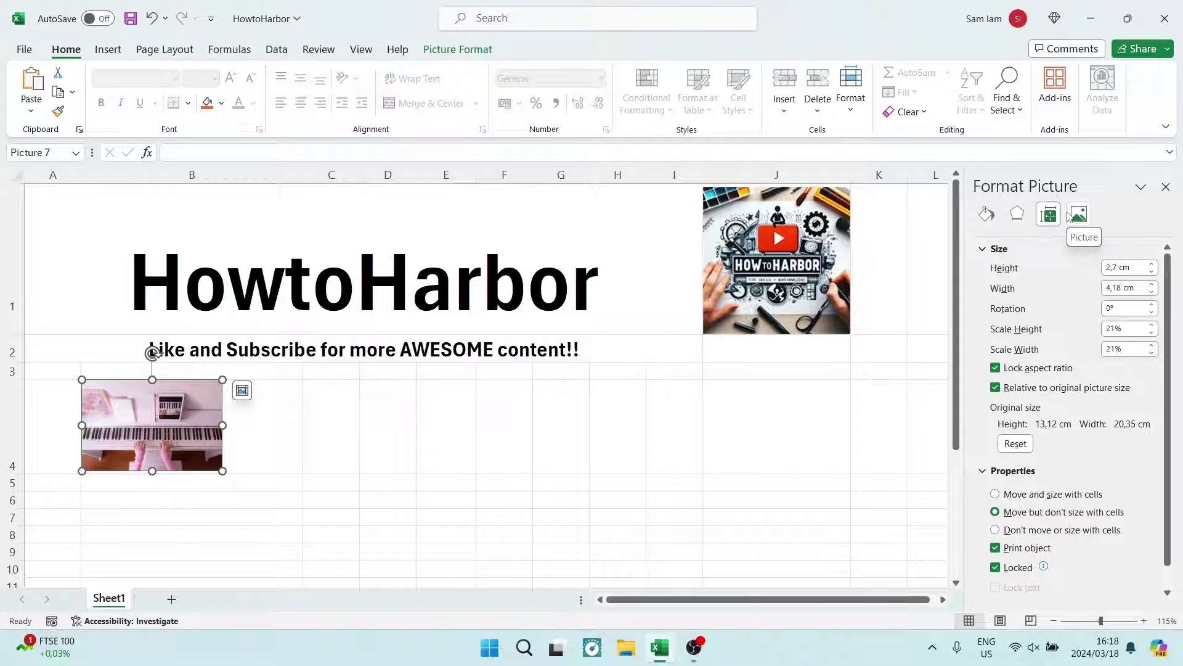
left_click(984, 249)
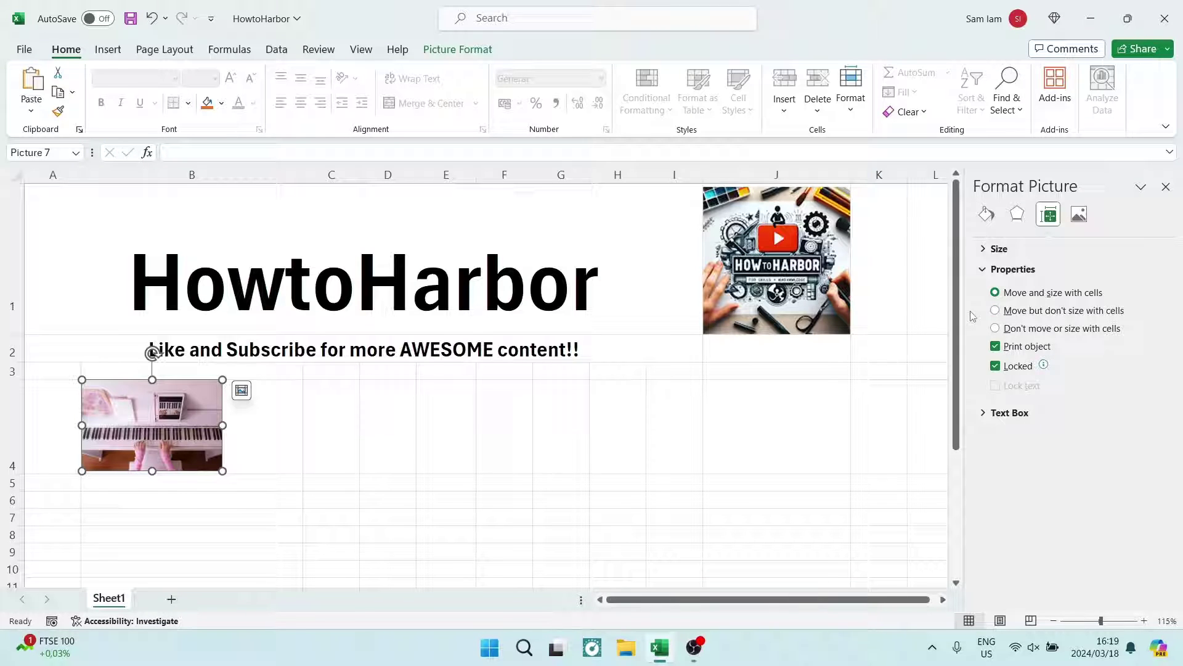
left_click(999, 248)
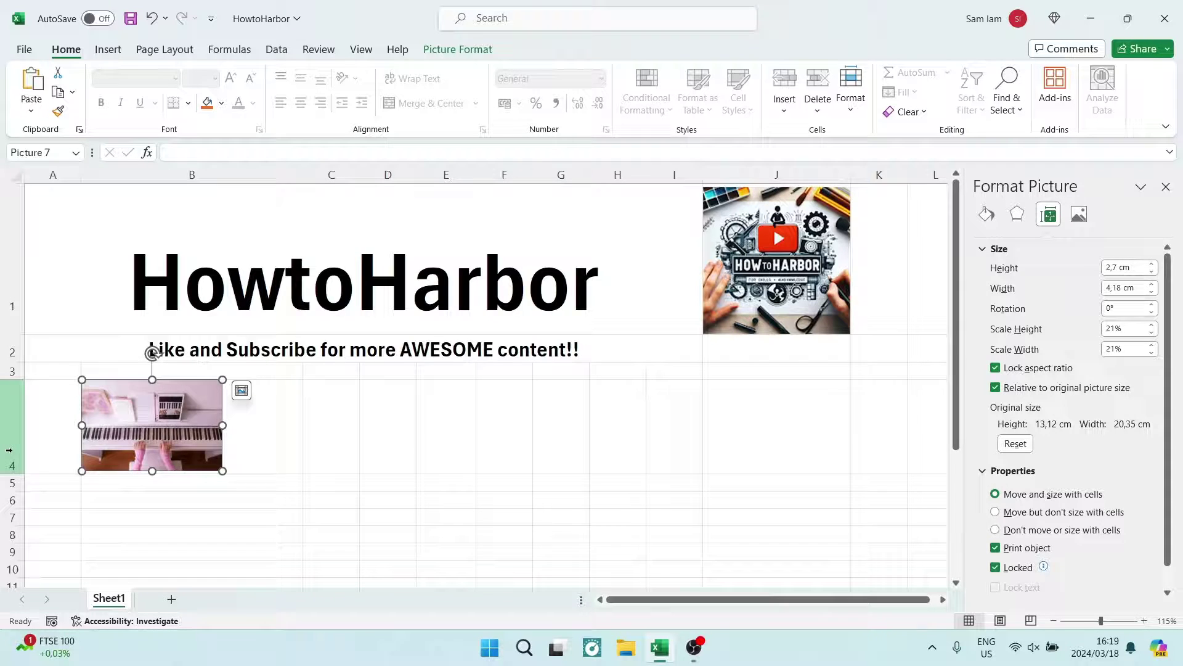
Heighten row 4 slightly and enlarge the piano picture a little within it
left_click(9, 468)
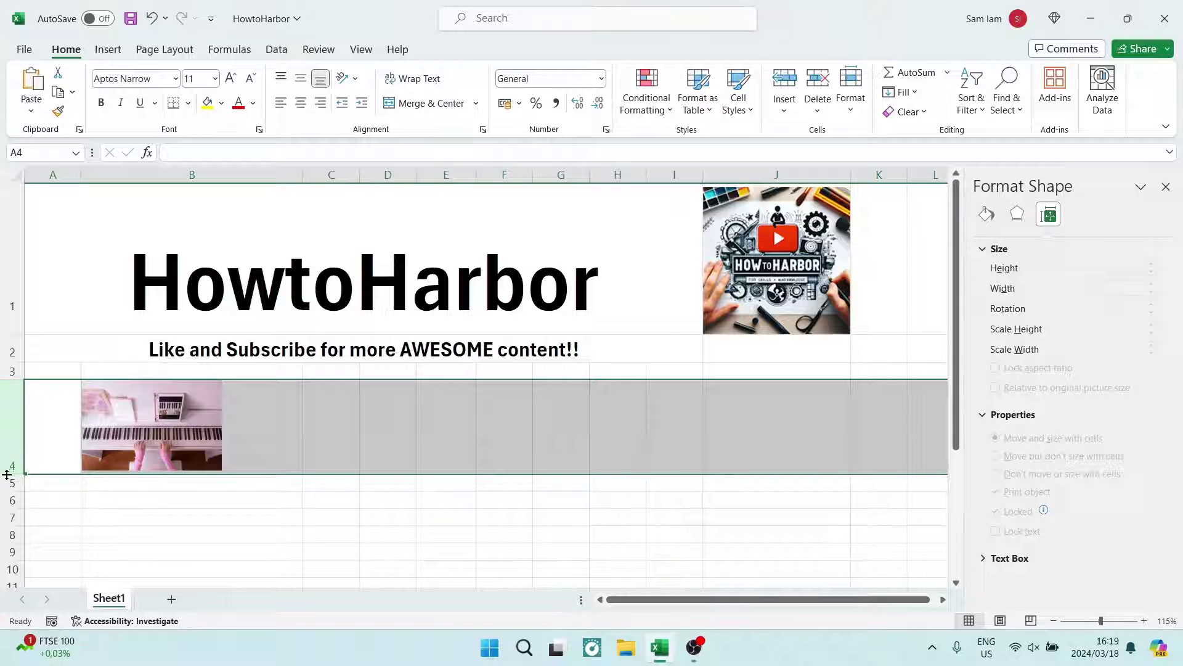
mouse_move(13, 474)
left_mouse_down()
mouse_move(14, 440)
mouse_move(14, 484)
left_mouse_up()
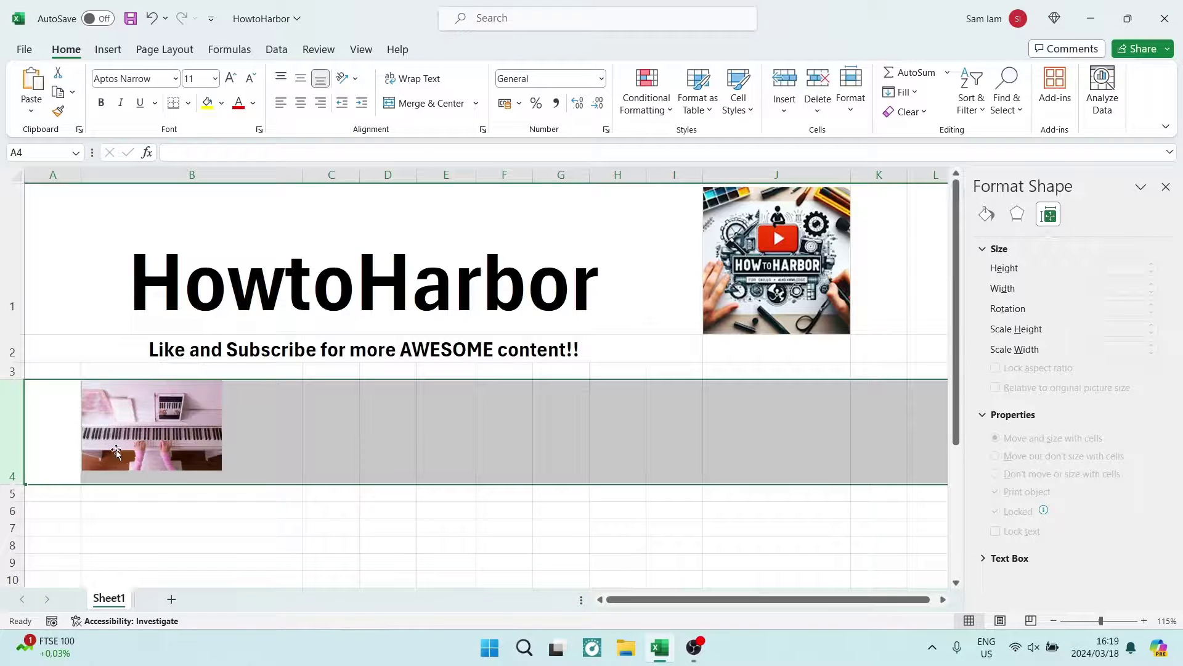
left_click(162, 438)
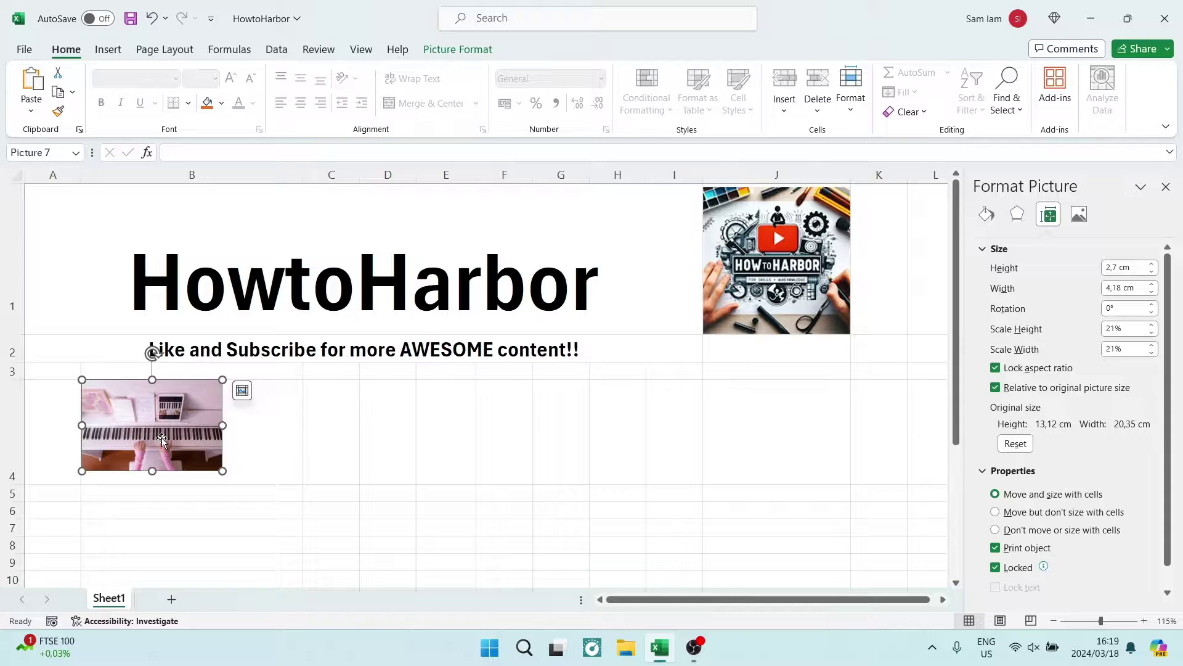
left_click_drag(222, 470, 240, 483)
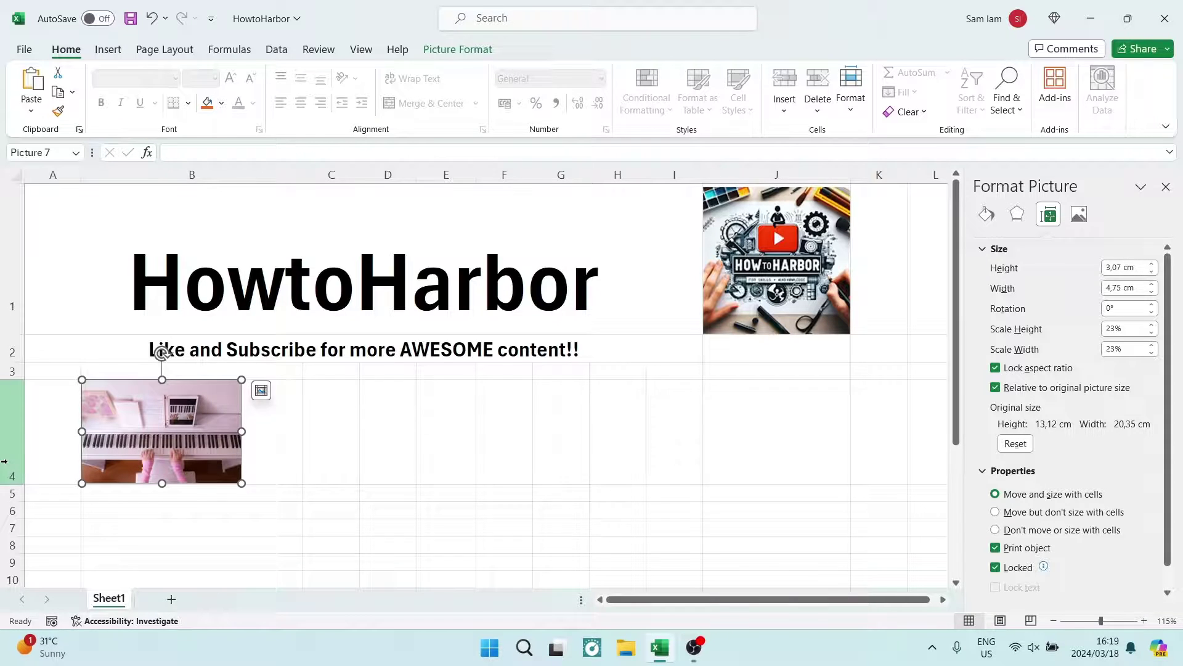
Raise row 4 to about 88.8 tall and close the Format Picture pane
left_click(14, 432)
left_click_drag(16, 484, 22, 492)
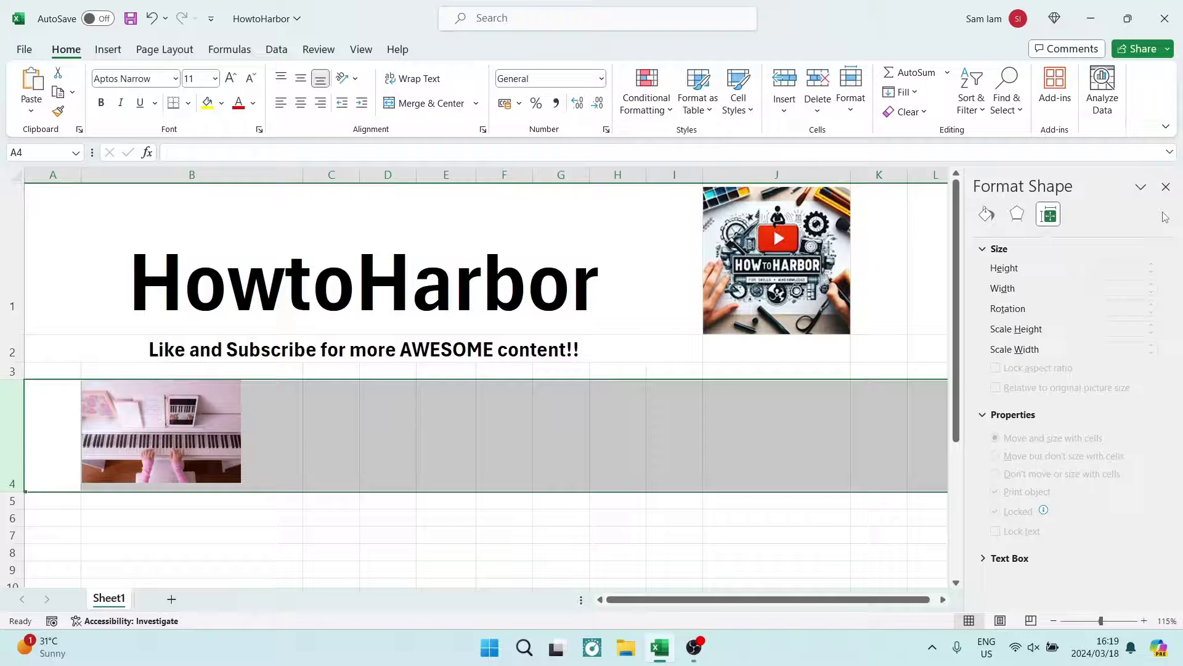
left_click(1165, 187)
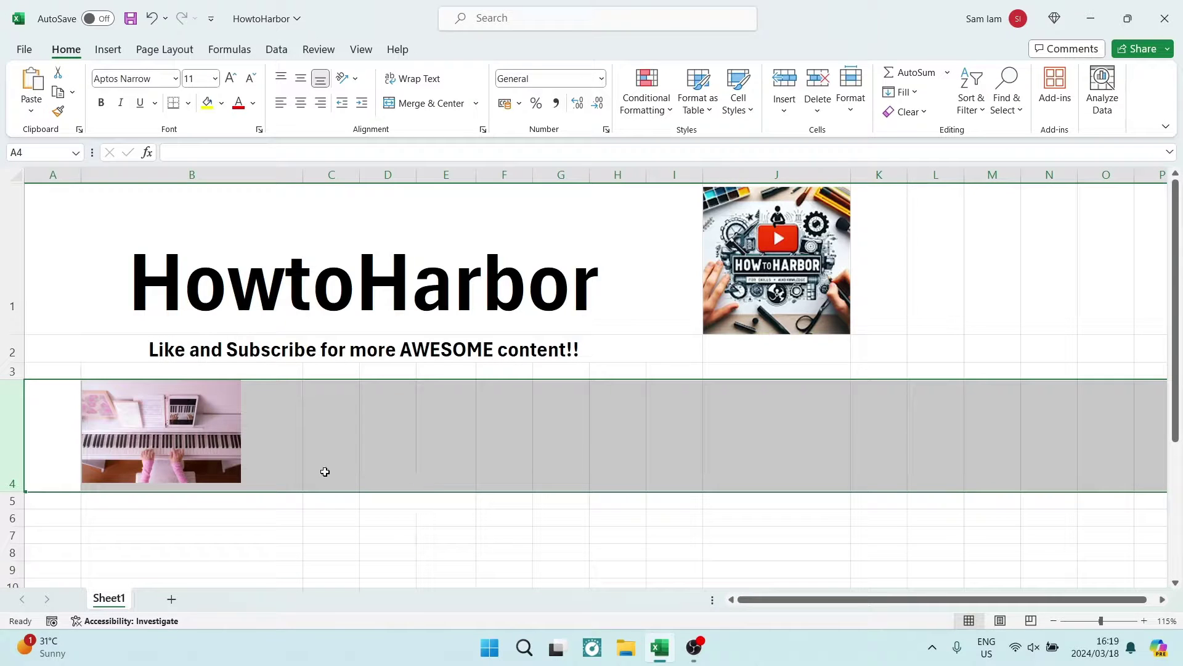